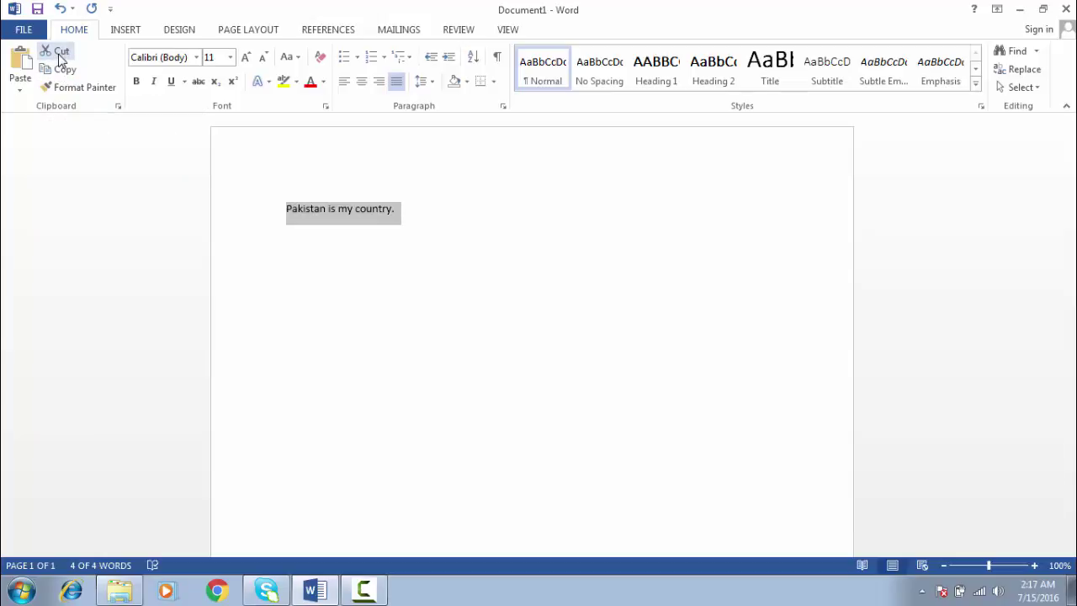
# - Cut the selected sentence "Pakistan is my country." and paste it back in the same place
pyautogui.click(57, 51)
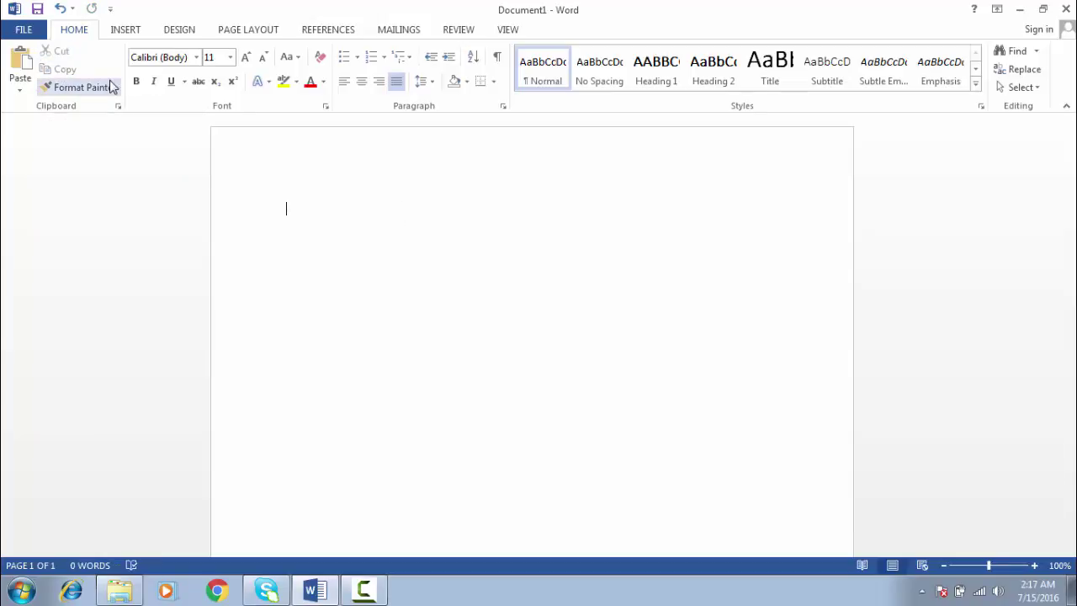
pyautogui.click(20, 60)
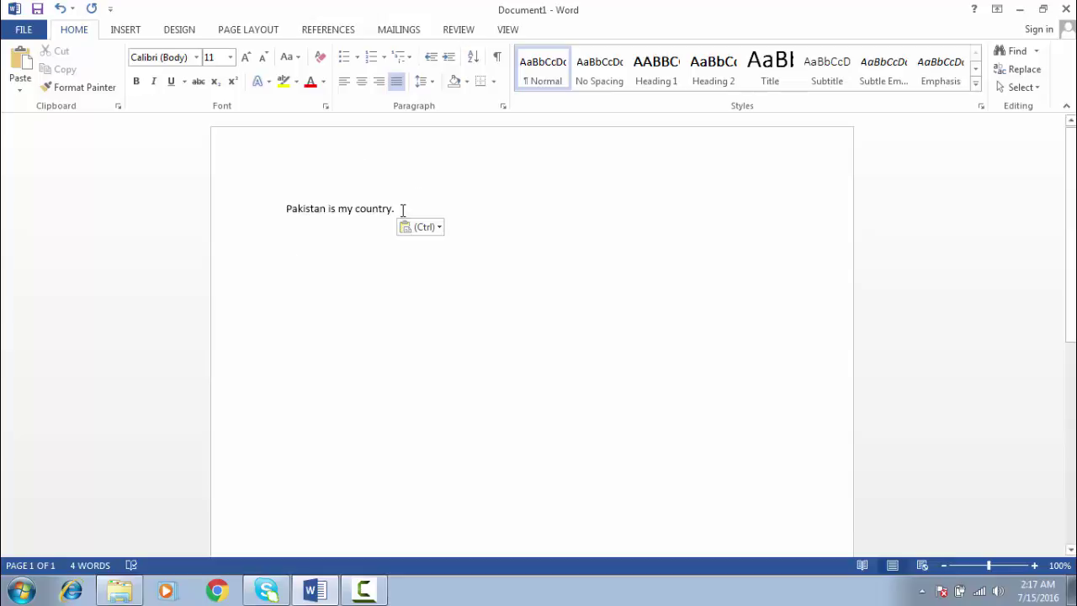
# - Copy the sentence "Pakistan is my country." and paste it repeatedly until it fills eight lines
pyautogui.moveTo(401, 211); pyautogui.dragTo(298, 210)
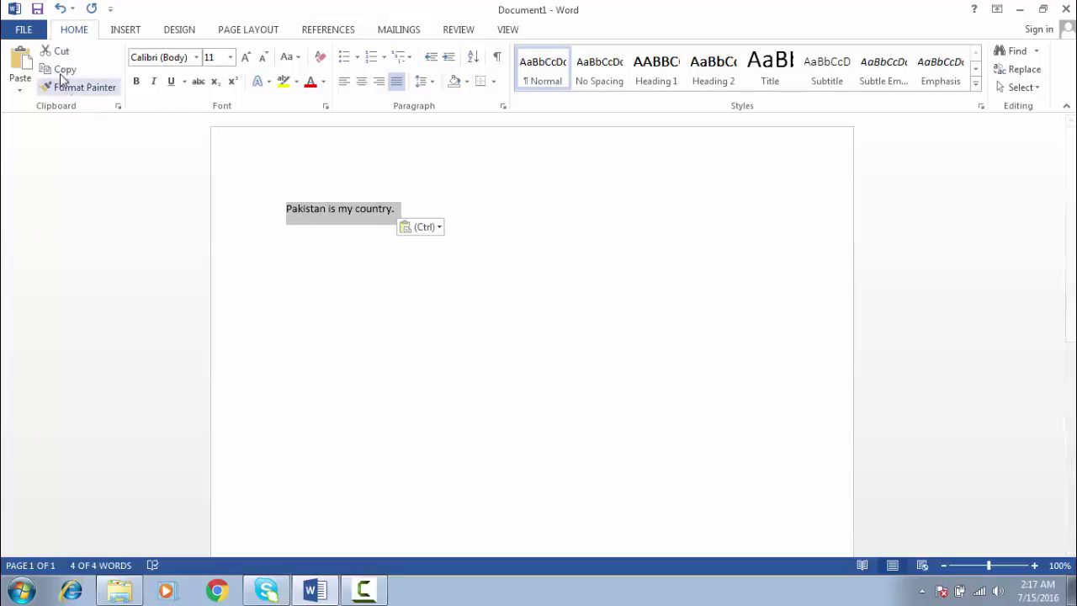
pyautogui.click(63, 74)
pyautogui.click(21, 66)
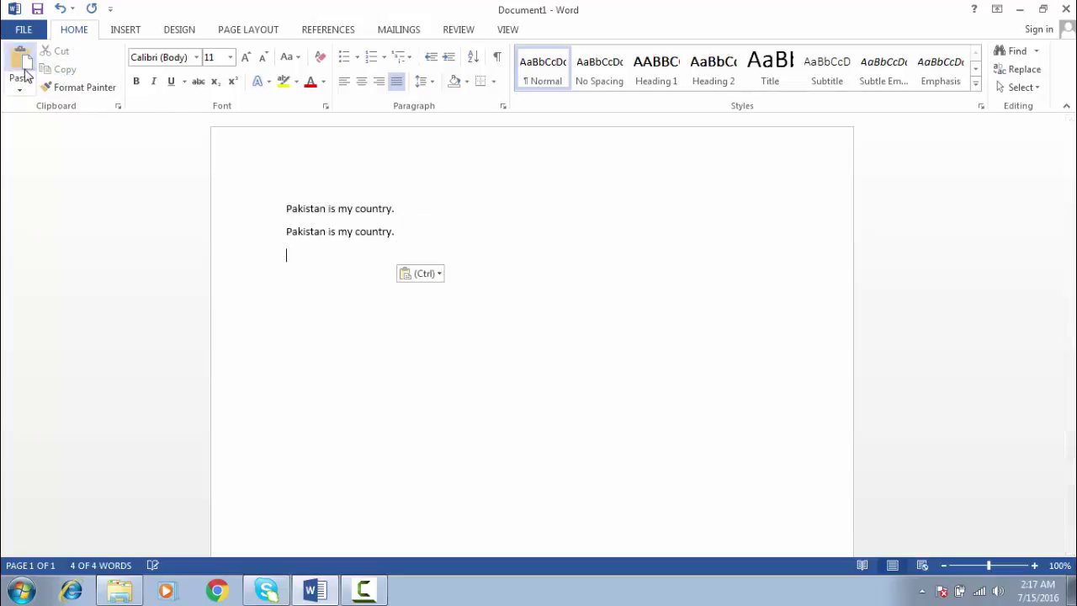
pyautogui.click(21, 65)
pyautogui.click(21, 66)
pyautogui.click(21, 66)
pyautogui.click(22, 67)
pyautogui.click(21, 67)
pyautogui.click(22, 66)
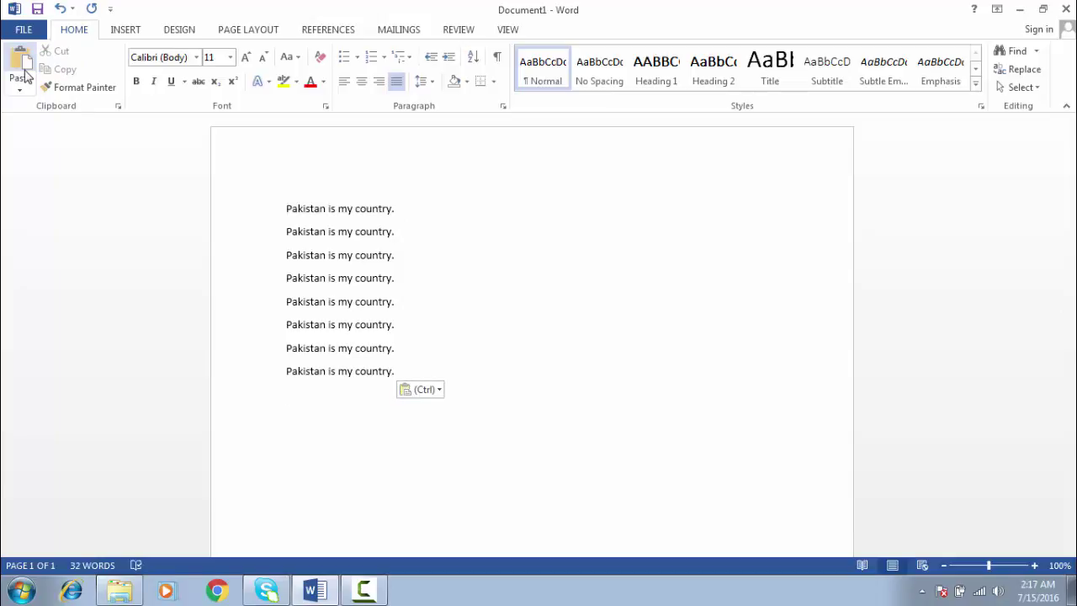
# - Undo the repeated pastes back to a single line of the sentence
pyautogui.hotkey('ctrl', 'z')
pyautogui.hotkey('ctrl', 'z')
pyautogui.hotkey('ctrl', 'z')
pyautogui.hotkey('ctrl', 'z')
pyautogui.hotkey('ctrl', 'z')
pyautogui.hotkey('ctrl', 'z')
pyautogui.hotkey('ctrl', 'z')
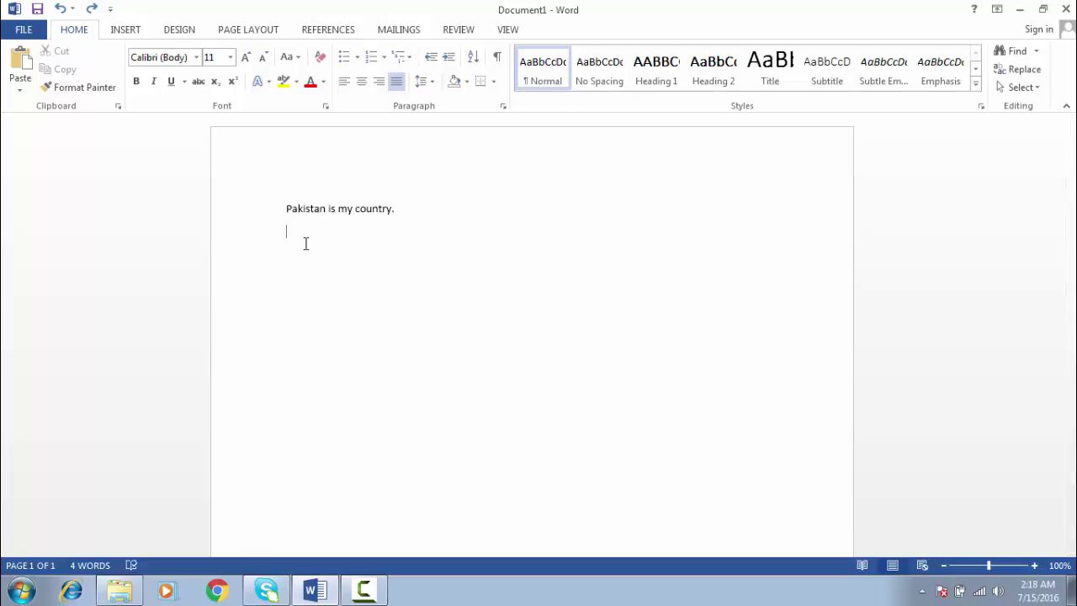
# - Show the Clipboard history, clear all its items and copy the sentence into it
pyautogui.click(119, 106)
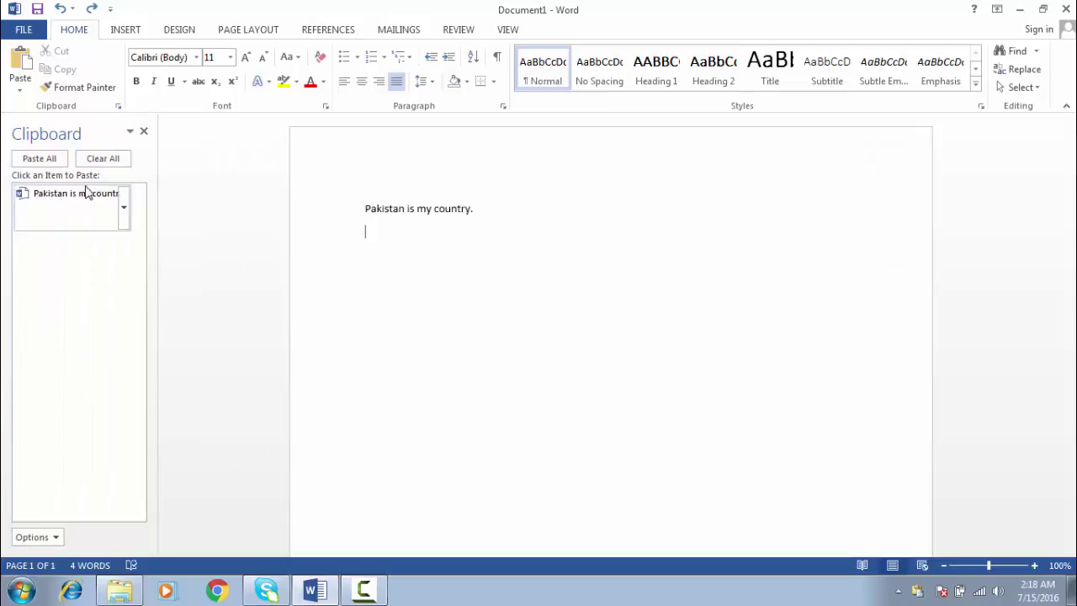
pyautogui.click(93, 163)
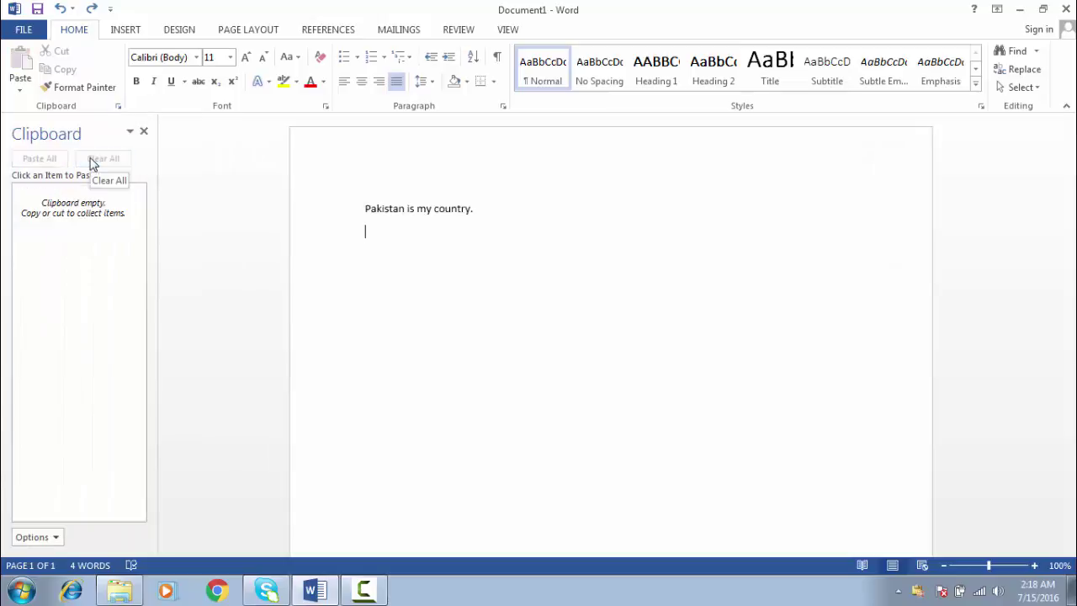
pyautogui.click(474, 210)
pyautogui.moveTo(474, 210); pyautogui.dragTo(380, 216)
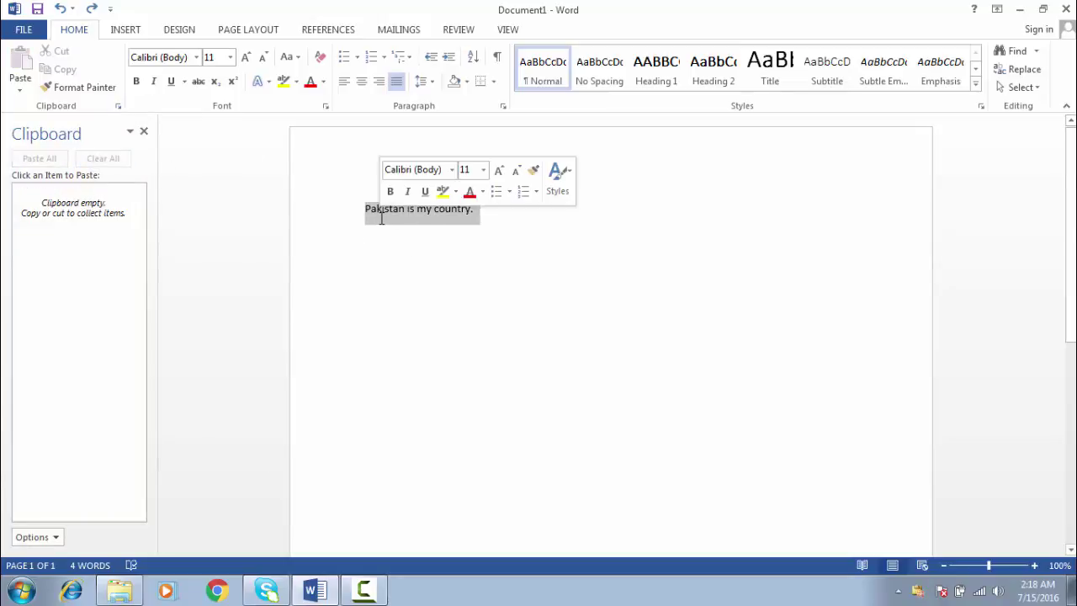
pyautogui.click(65, 69)
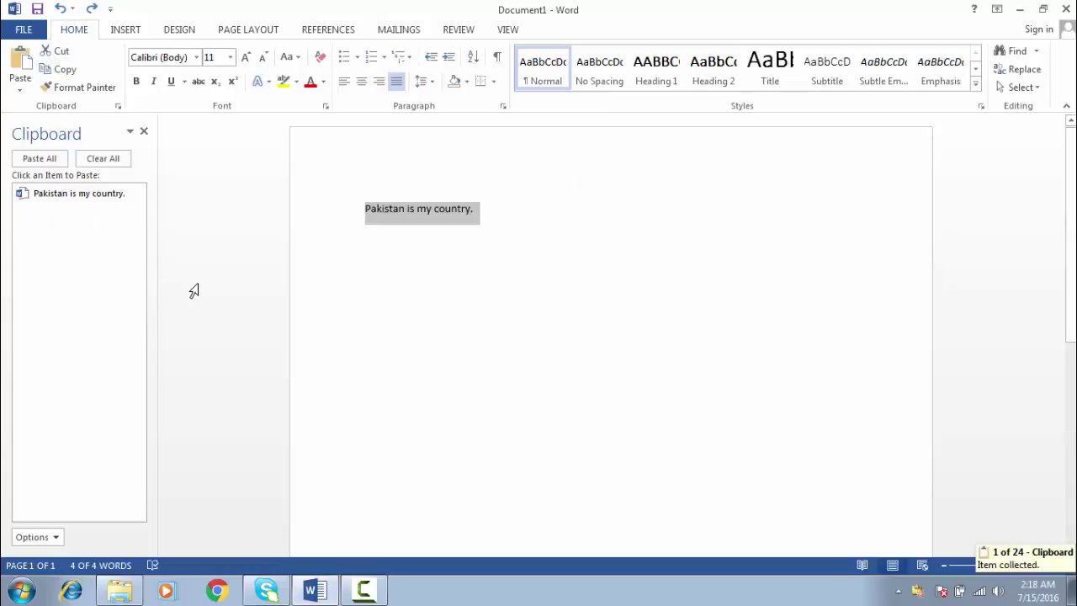
# - Paste the copied sentence over the selection and repeat until there are five lines
pyautogui.moveTo(70, 214)
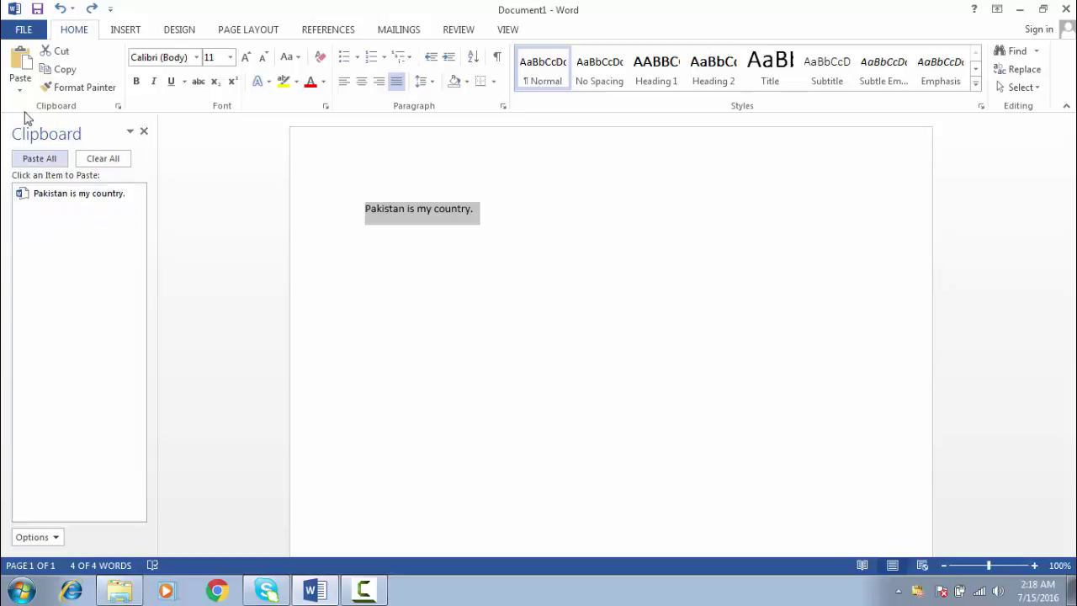
pyautogui.click(19, 68)
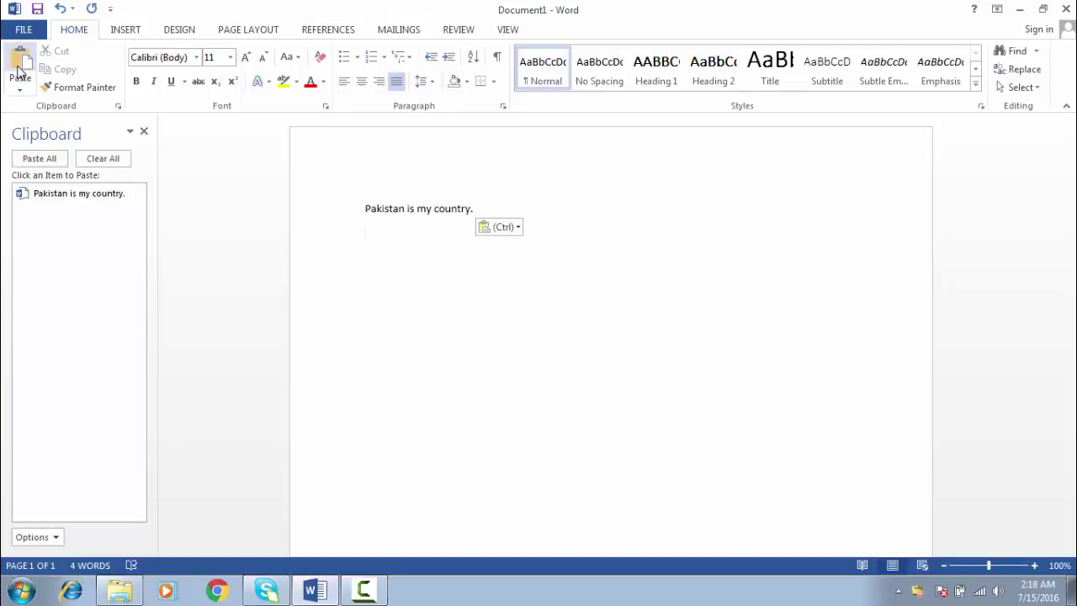
pyautogui.click(19, 68)
pyautogui.click(19, 67)
pyautogui.click(19, 68)
pyautogui.click(20, 67)
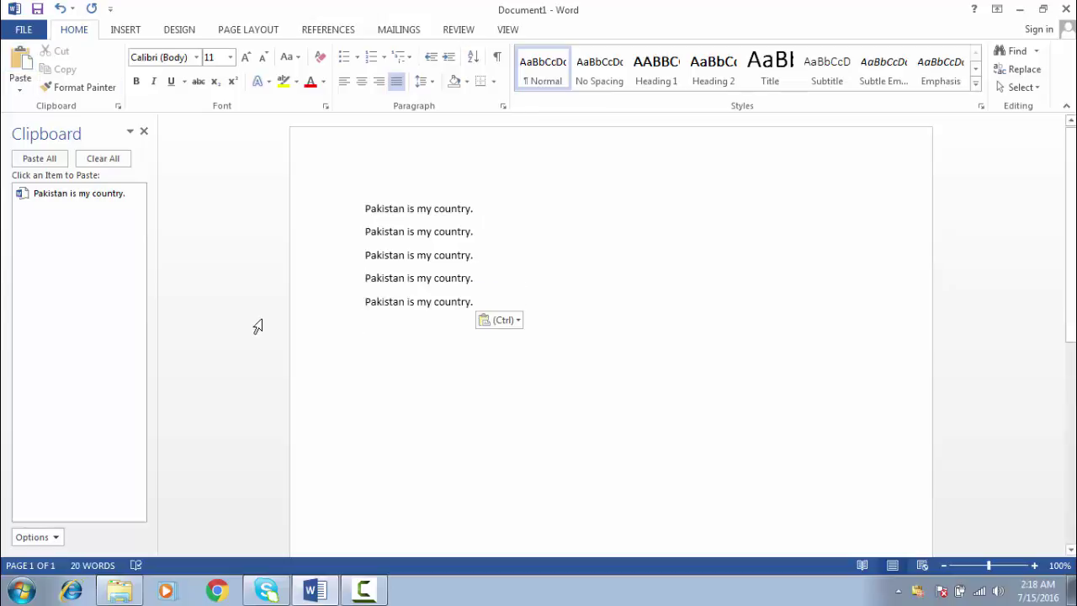
# - Close the Clipboard history and undo the four extra pasted lines
pyautogui.click(143, 132)
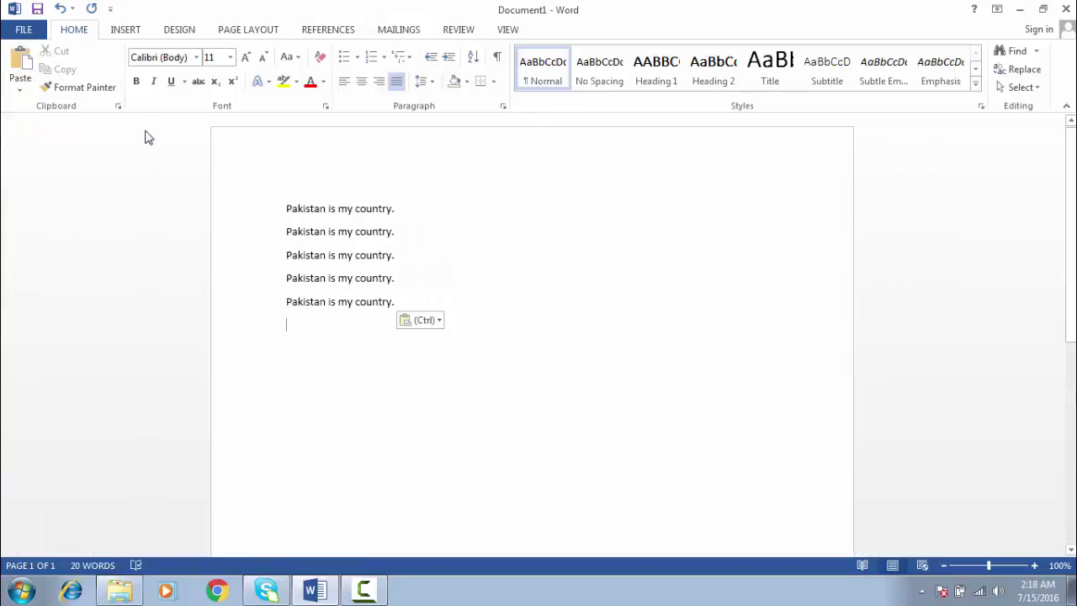
pyautogui.hotkey('ctrl', 'z')
pyautogui.hotkey('ctrl', 'z')
pyautogui.hotkey('ctrl', 'z')
pyautogui.hotkey('ctrl', 'z')
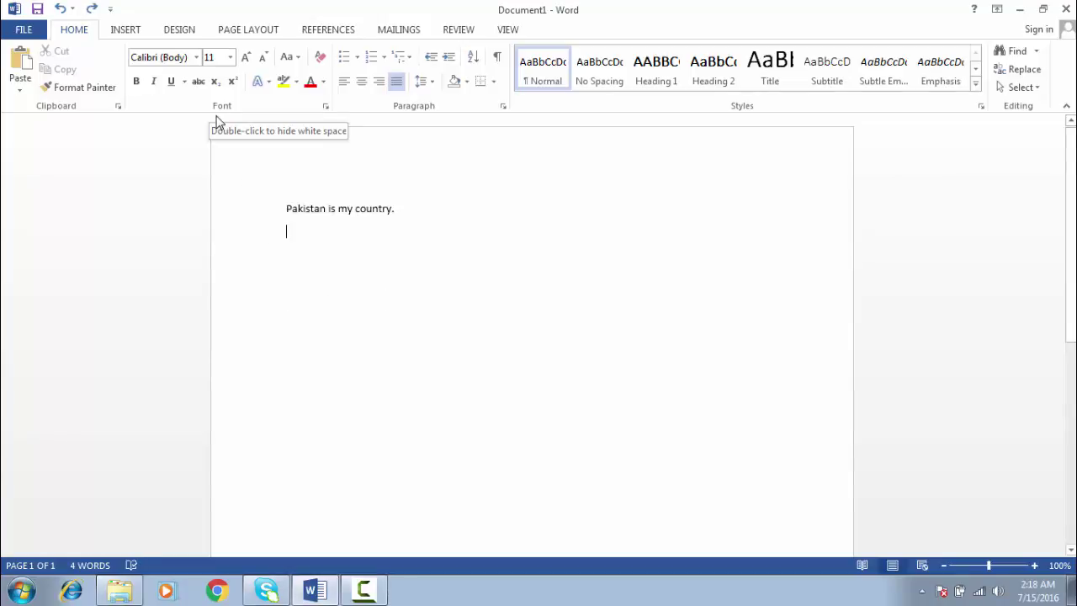
# - Set the sentence's font to Arial Black and preview font sizes up to 72 without applying one
pyautogui.moveTo(399, 207); pyautogui.dragTo(303, 224)
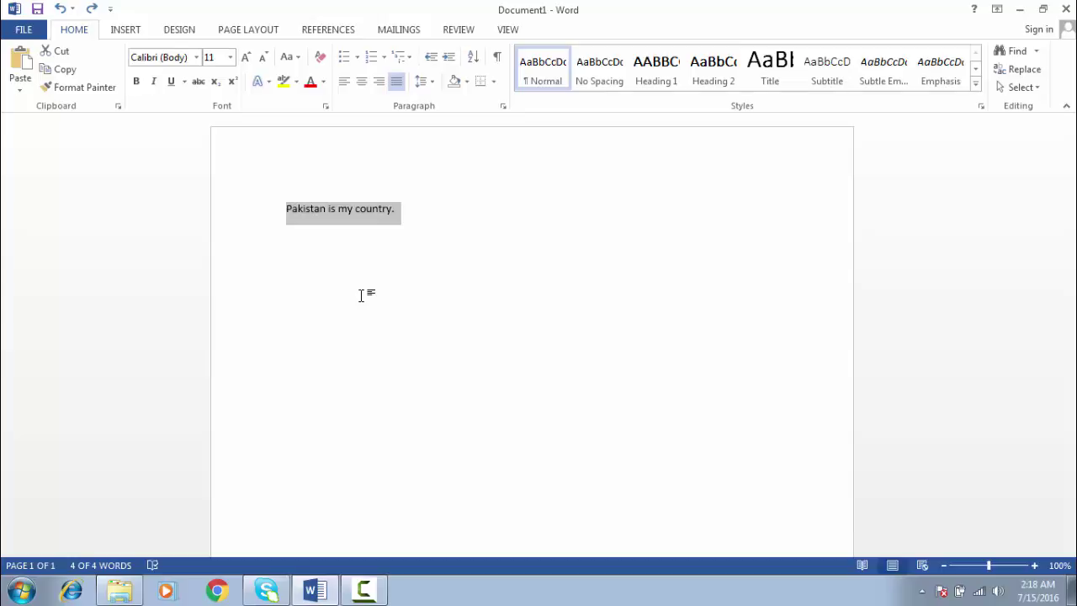
pyautogui.click(199, 57)
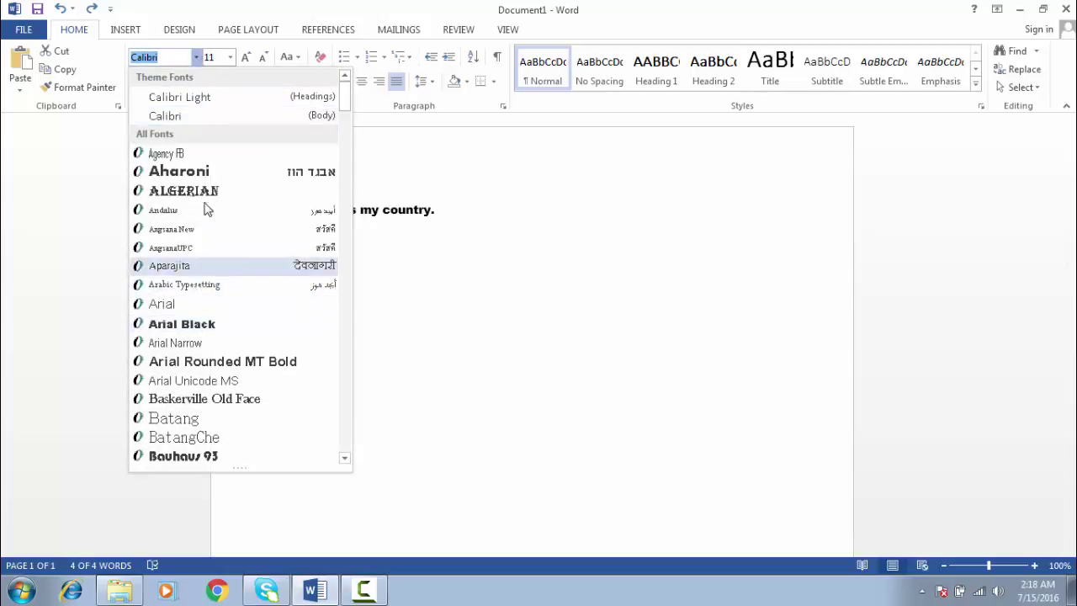
pyautogui.click(210, 325)
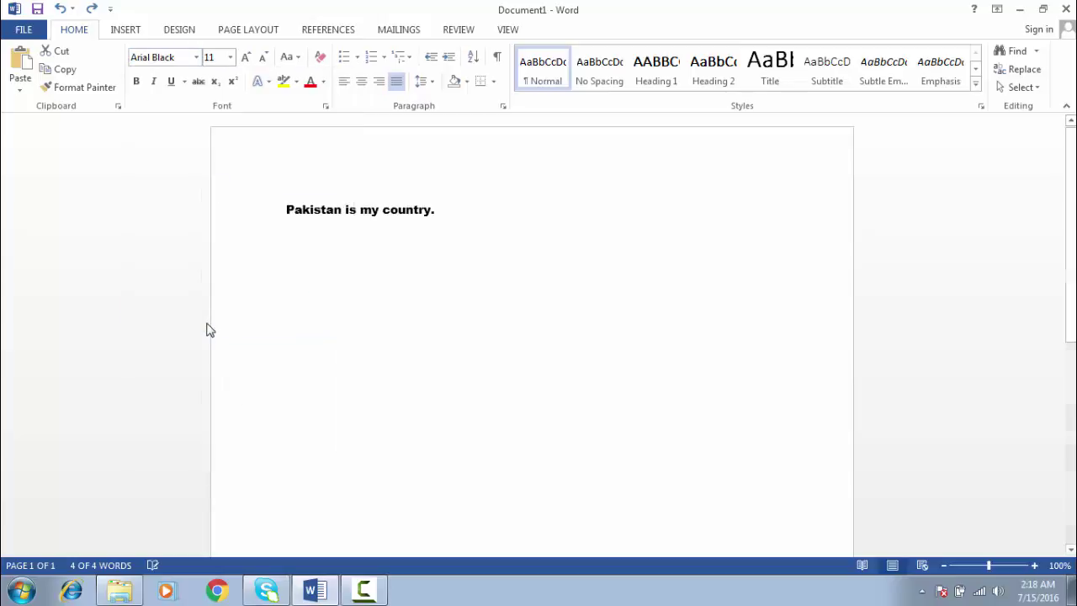
pyautogui.click(230, 61)
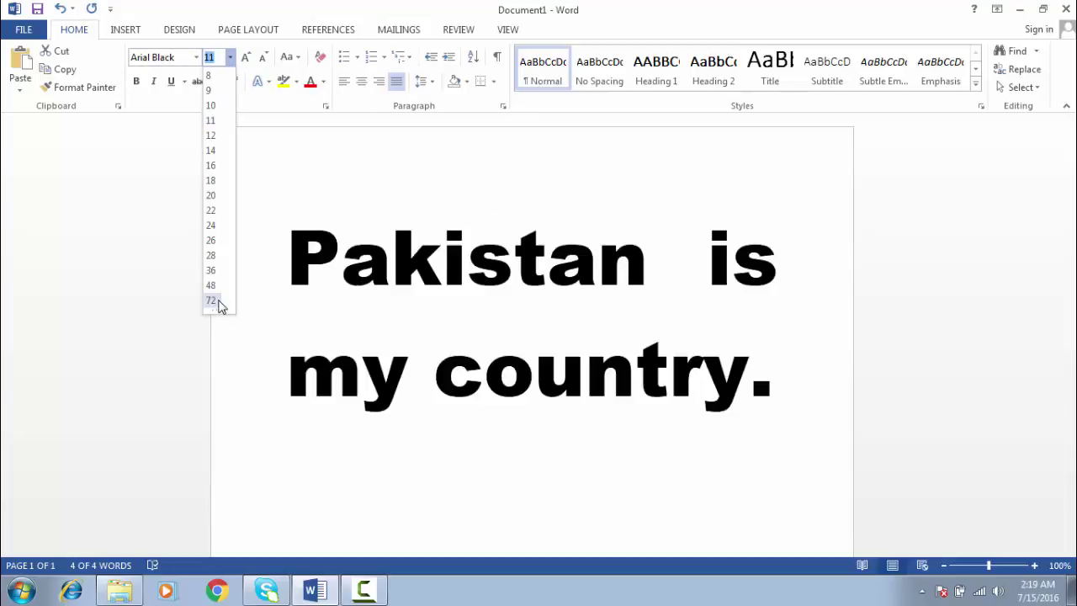
pyautogui.click(255, 152)
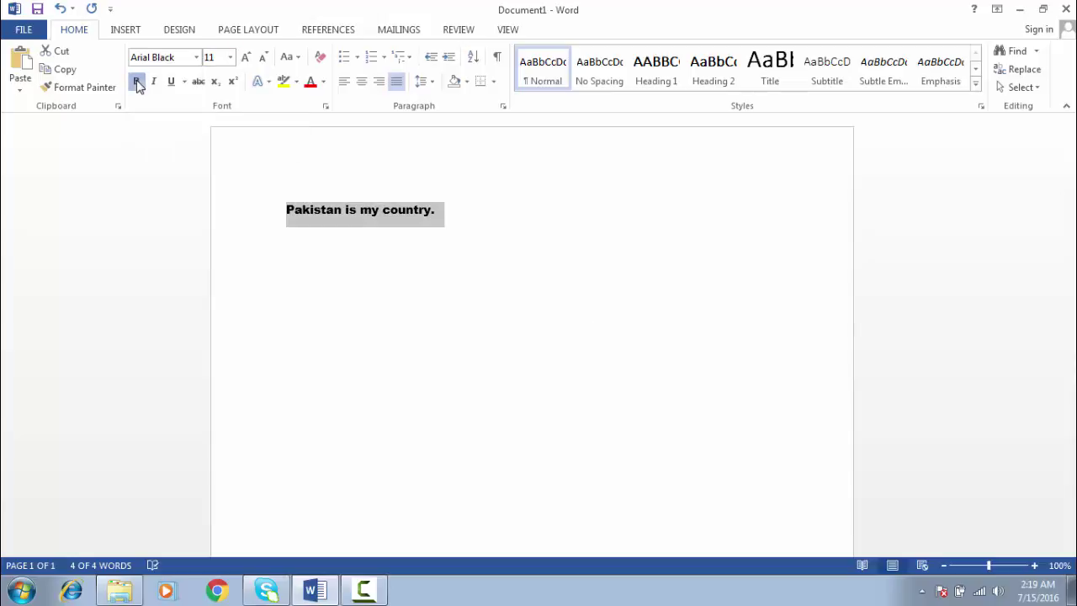
# - Change the sentence's font to Angsana New and enlarge it to size 26
pyautogui.click(196, 57)
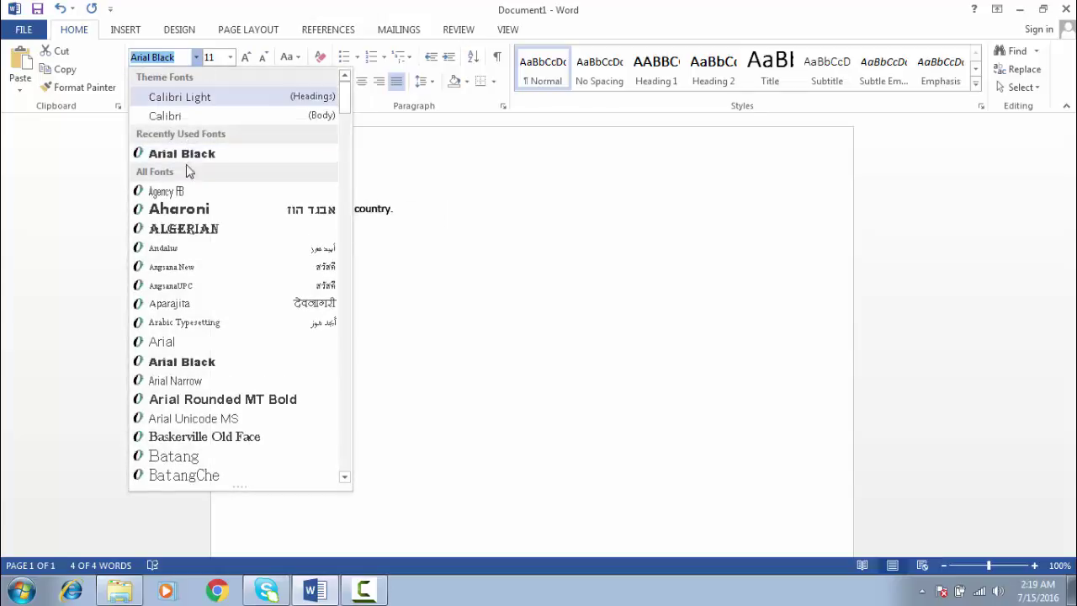
pyautogui.click(184, 268)
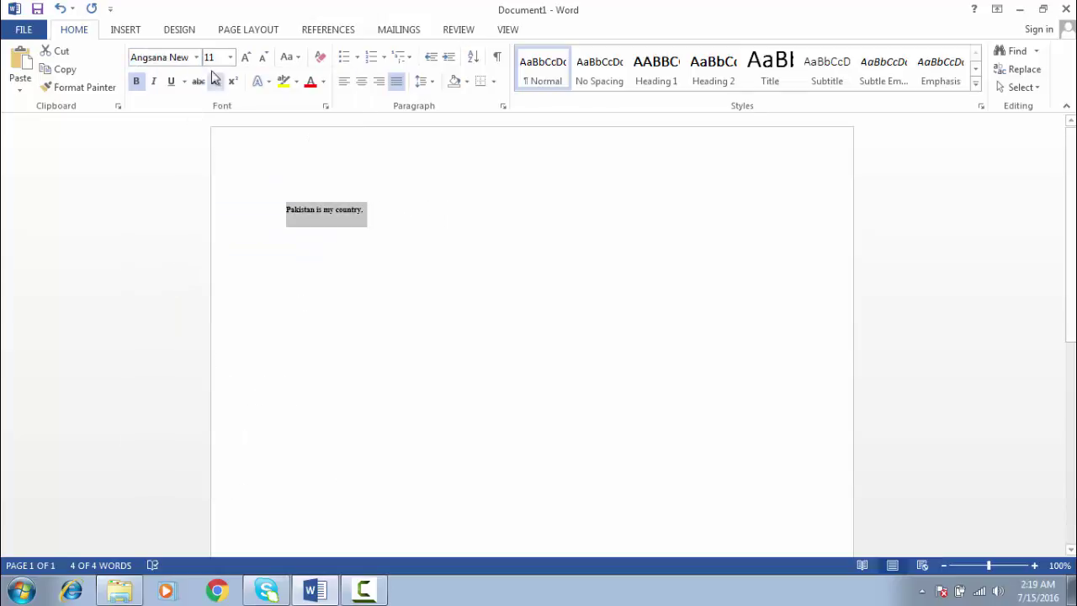
pyautogui.click(245, 59)
pyautogui.click(245, 59)
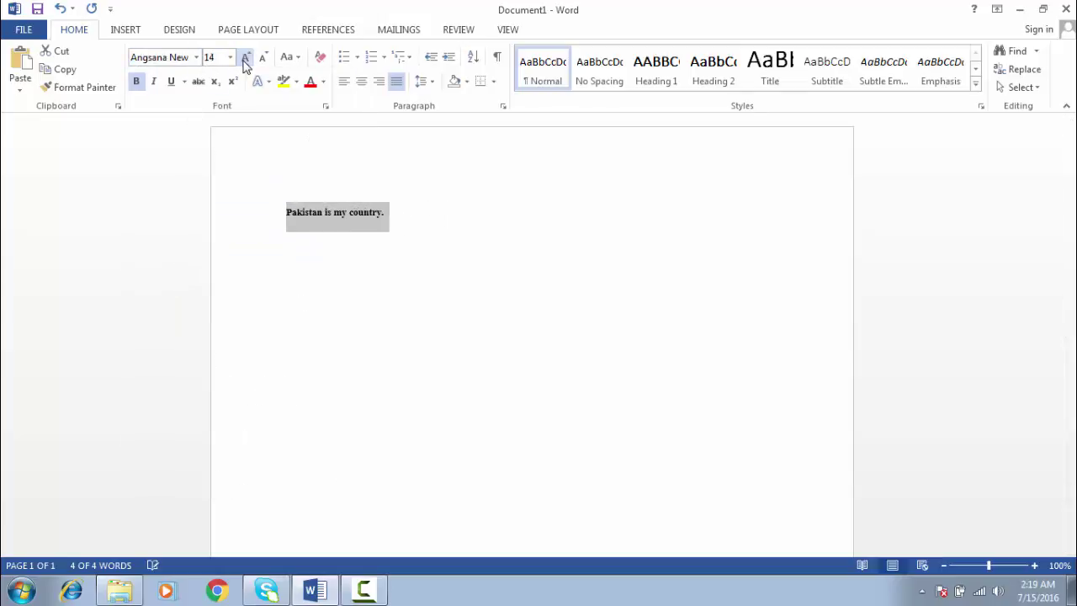
pyautogui.click(244, 59)
pyautogui.click(245, 59)
pyautogui.click(245, 59)
pyautogui.click(245, 59)
pyautogui.click(244, 59)
pyautogui.click(245, 59)
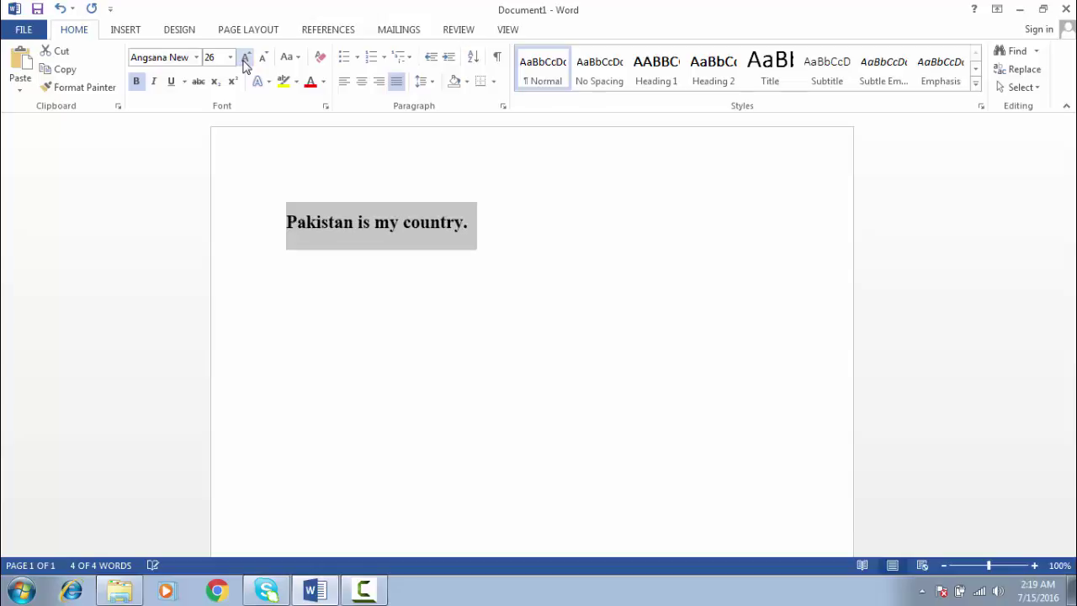
# - Toggle bold on the sentence, finishing with it turned off
pyautogui.click(136, 82)
pyautogui.click(138, 82)
pyautogui.click(138, 82)
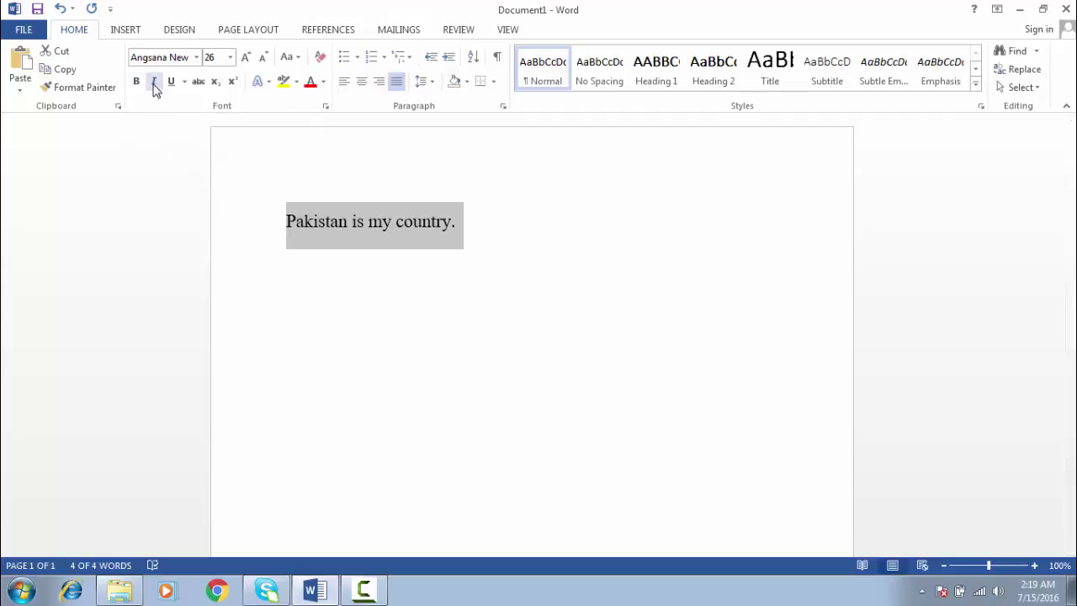
# - Try italic and underline on the sentence, turning each one off again
pyautogui.click(155, 84)
pyautogui.click(155, 87)
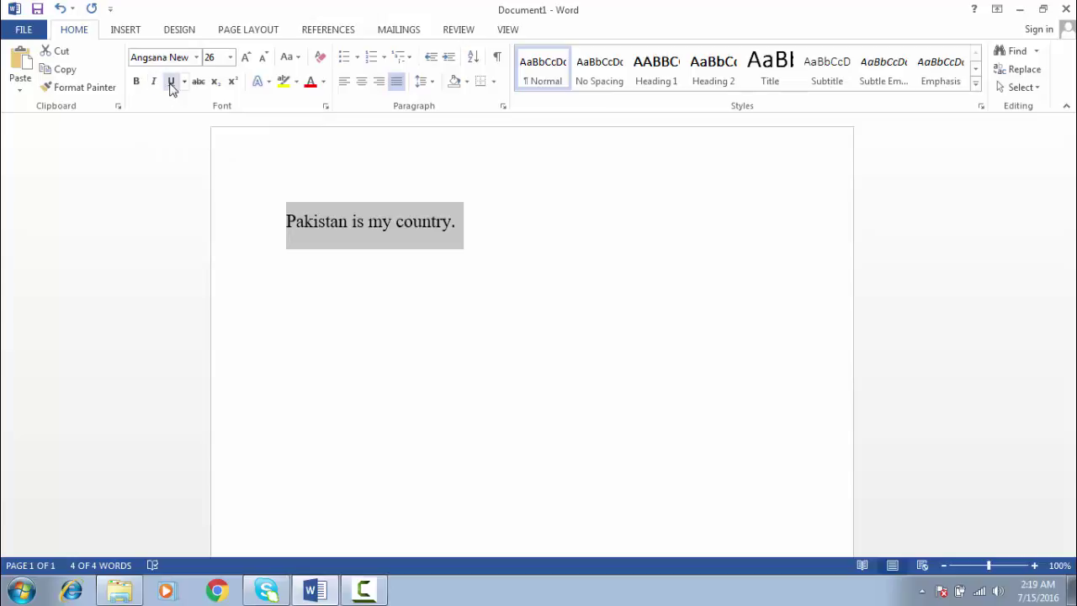
pyautogui.click(171, 82)
pyautogui.click(172, 89)
# - Apply a wavy underline to the sentence and preview a green underline color without applying it
pyautogui.click(184, 84)
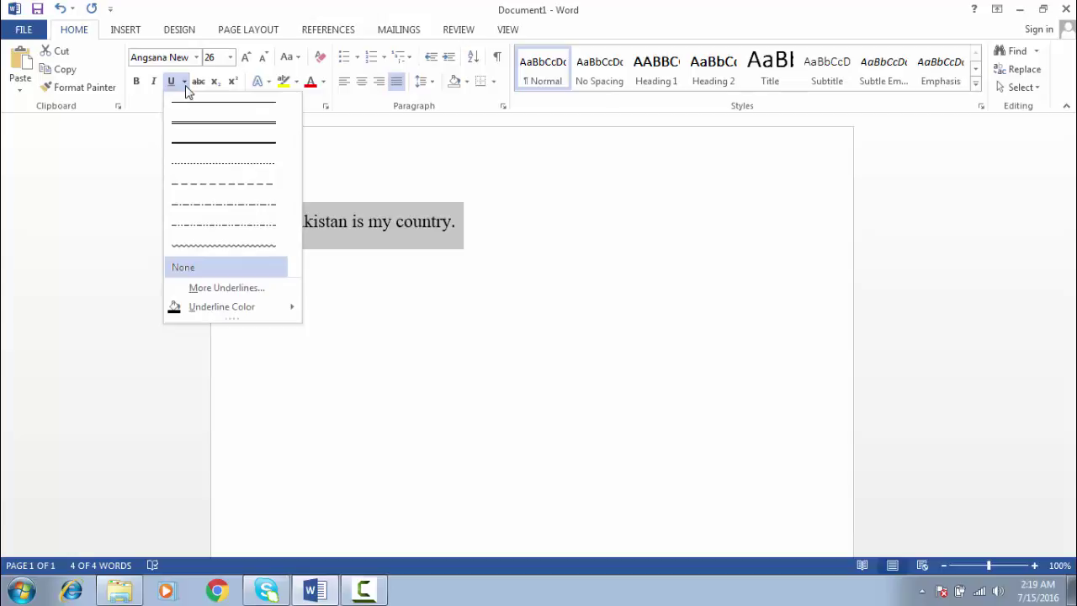
pyautogui.click(217, 246)
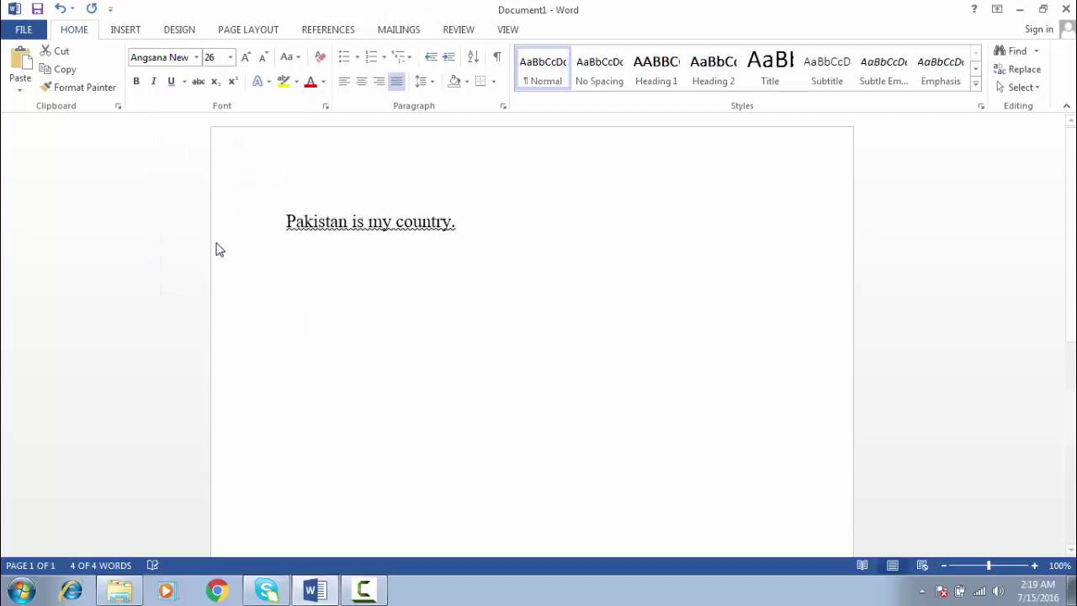
pyautogui.click(185, 82)
pyautogui.moveTo(283, 308)
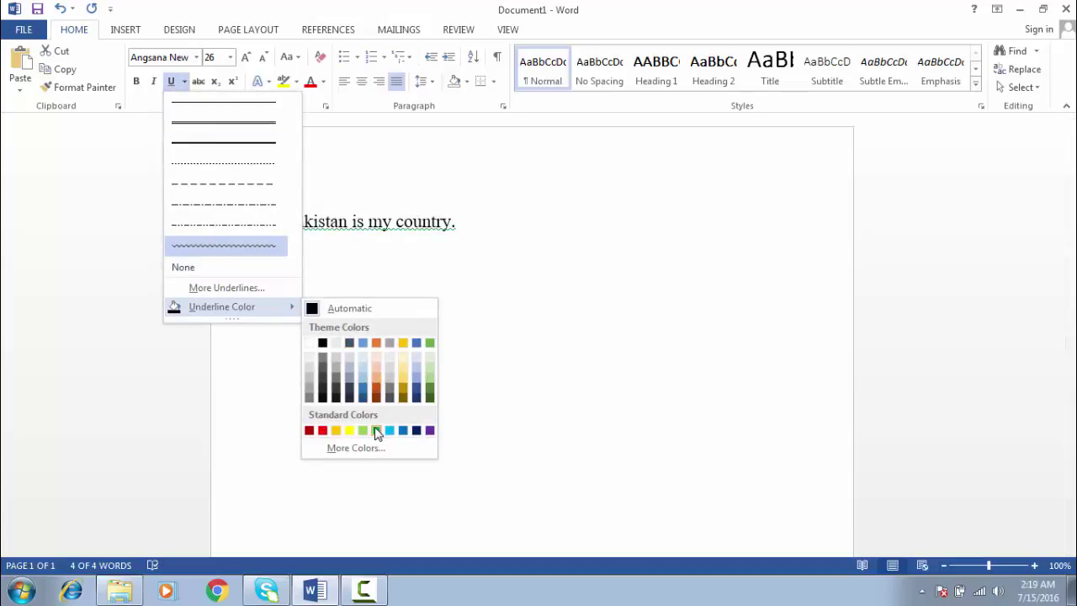
pyautogui.click(466, 245)
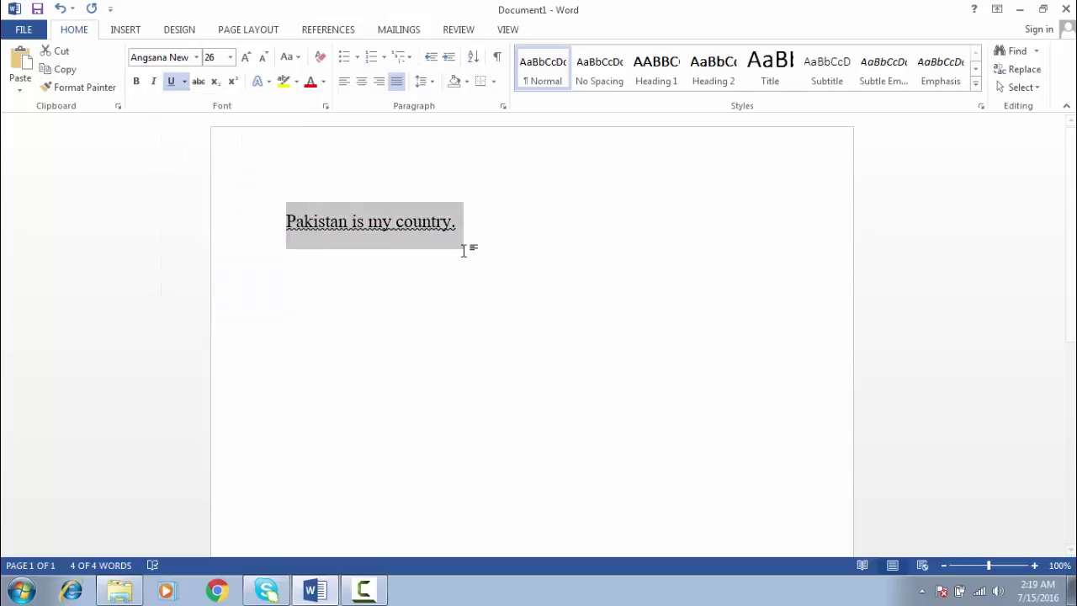
# - Remove the wavy underline and try strikethrough on the sentence, finishing with it turned off
pyautogui.click(172, 81)
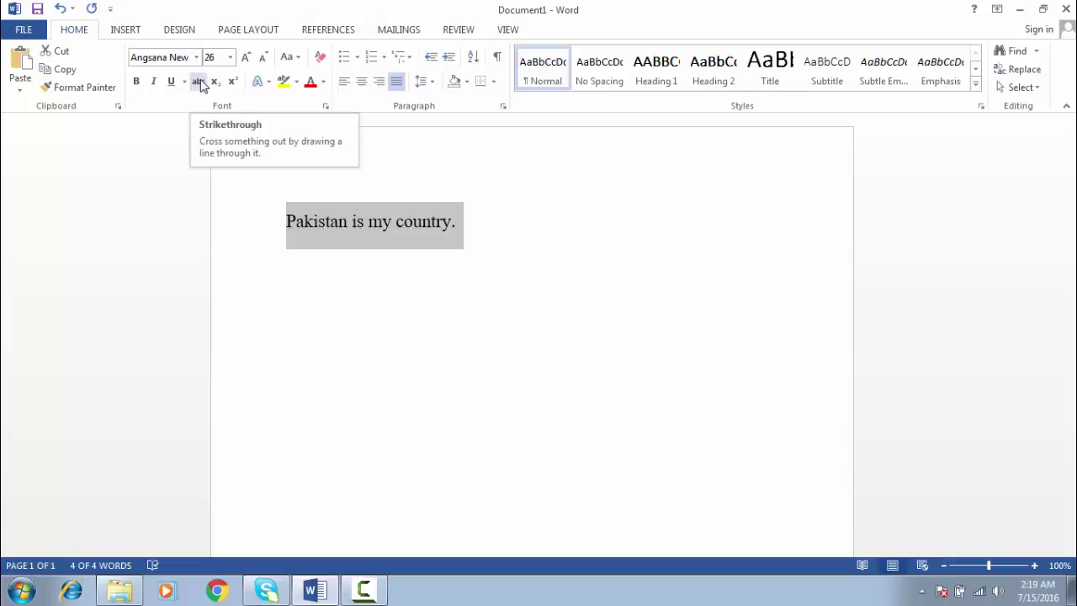
pyautogui.click(198, 82)
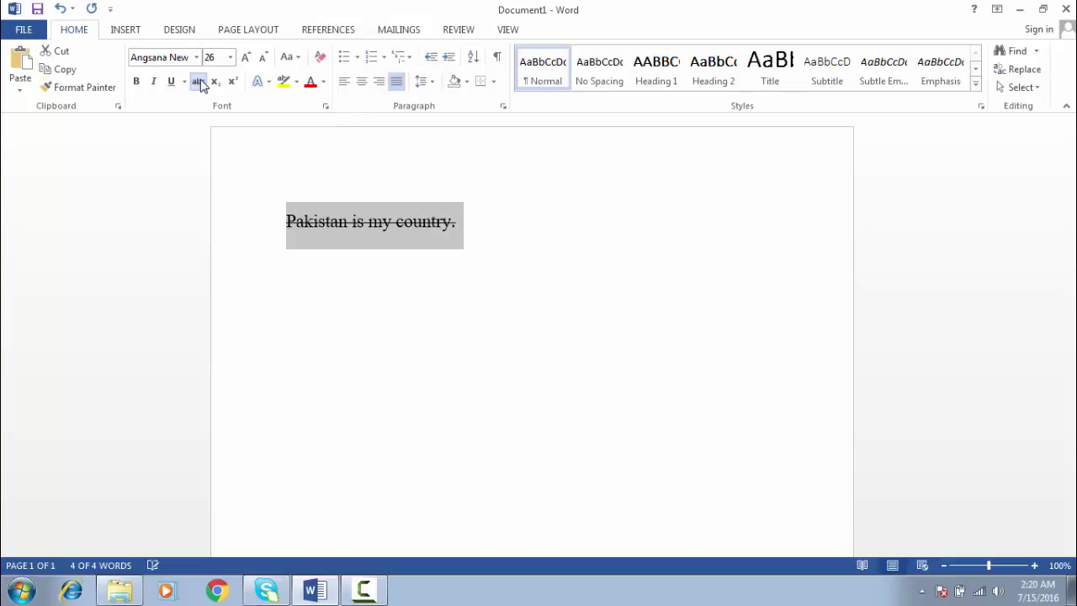
pyautogui.click(198, 82)
pyautogui.click(199, 81)
pyautogui.click(198, 82)
# - Add "H2O" on a new line below the sentence and format its 2 as subscript
pyautogui.click(471, 223)
pyautogui.press('Return')
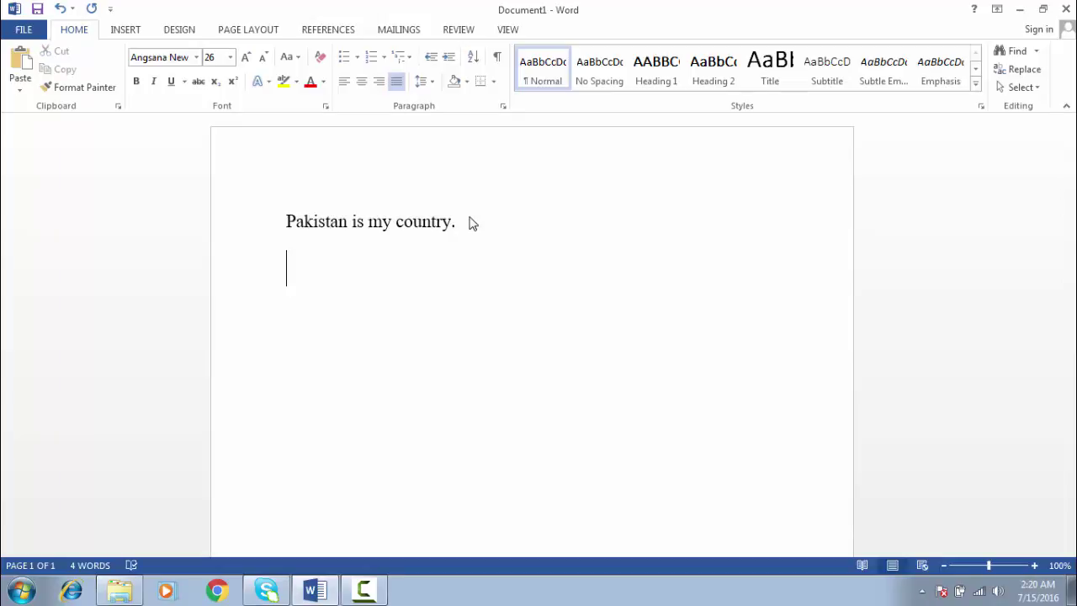
pyautogui.write('H2O')
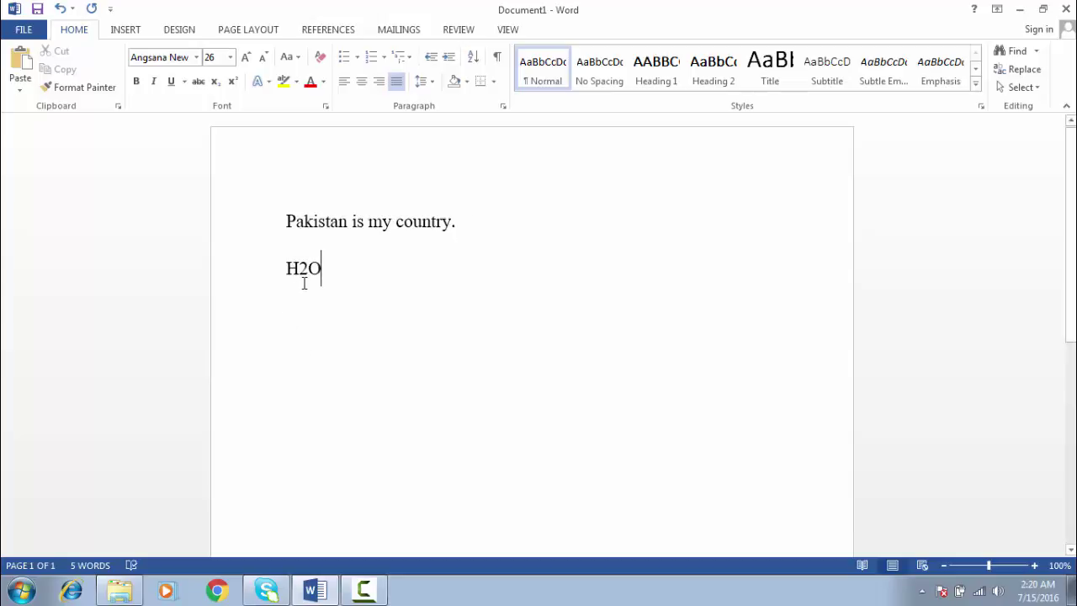
pyautogui.moveTo(310, 272); pyautogui.dragTo(299, 271)
pyautogui.click(215, 81)
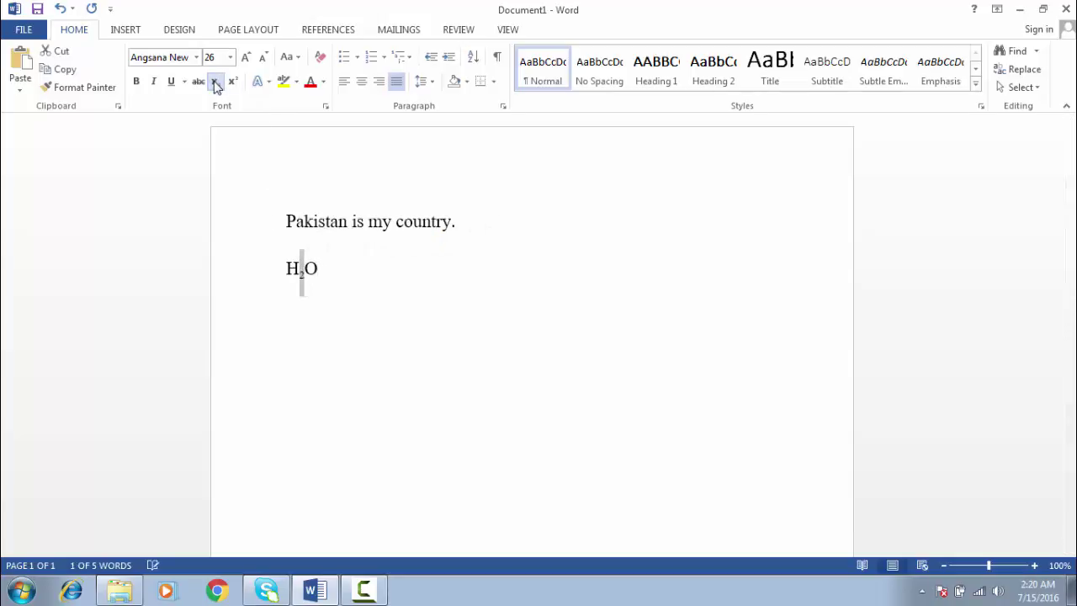
# - Add "22=4" after H2O and format its second 2 as superscript
pyautogui.click(326, 274)
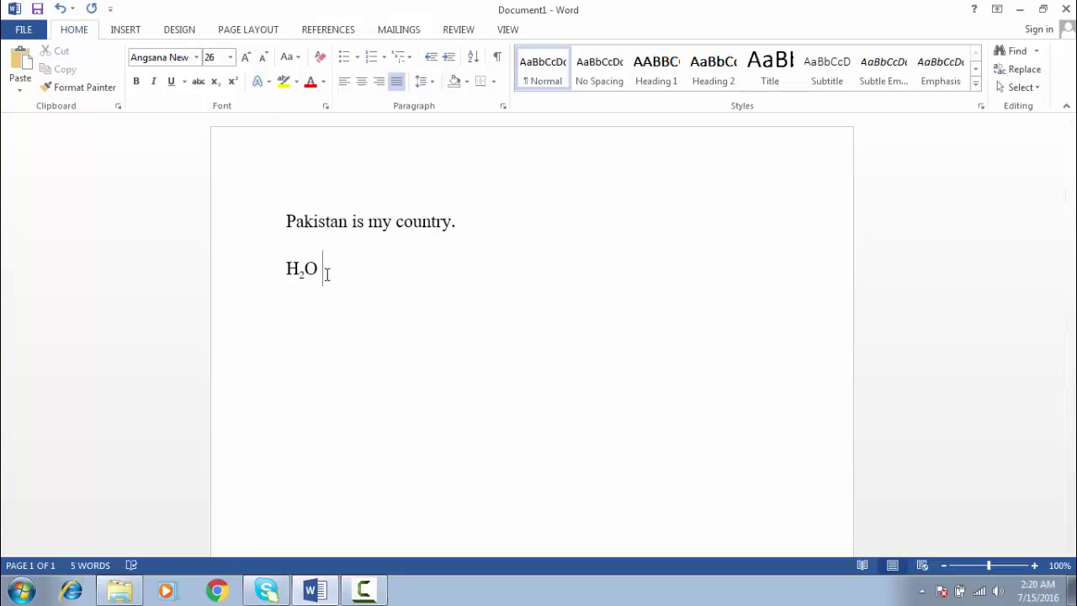
pyautogui.write('22=4')
pyautogui.press('Left')
pyautogui.press('Left')
pyautogui.press('Left')
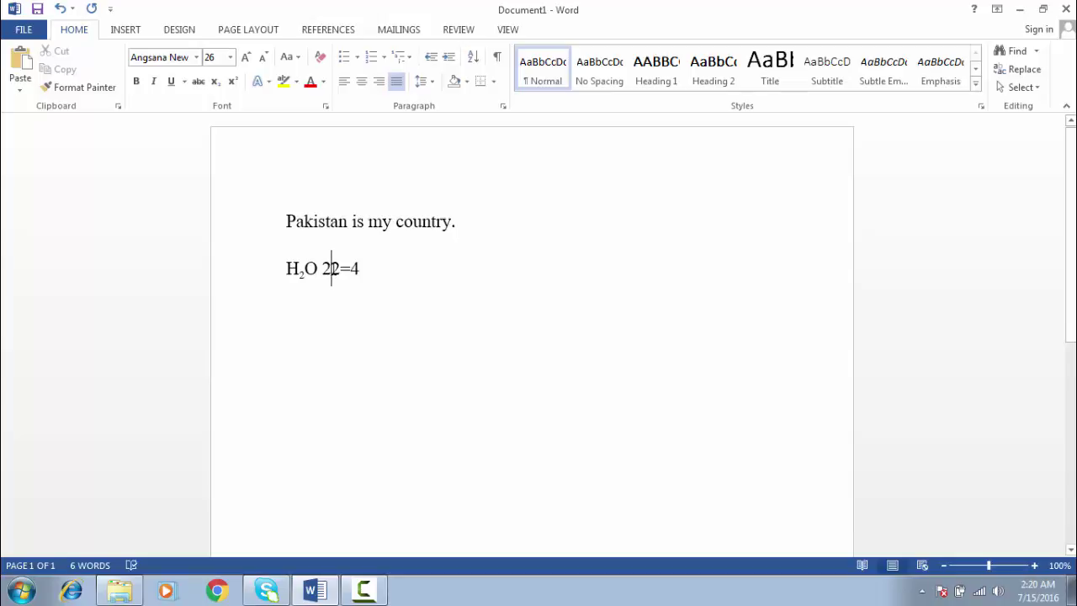
pyautogui.moveTo(333, 268); pyautogui.dragTo(340, 267)
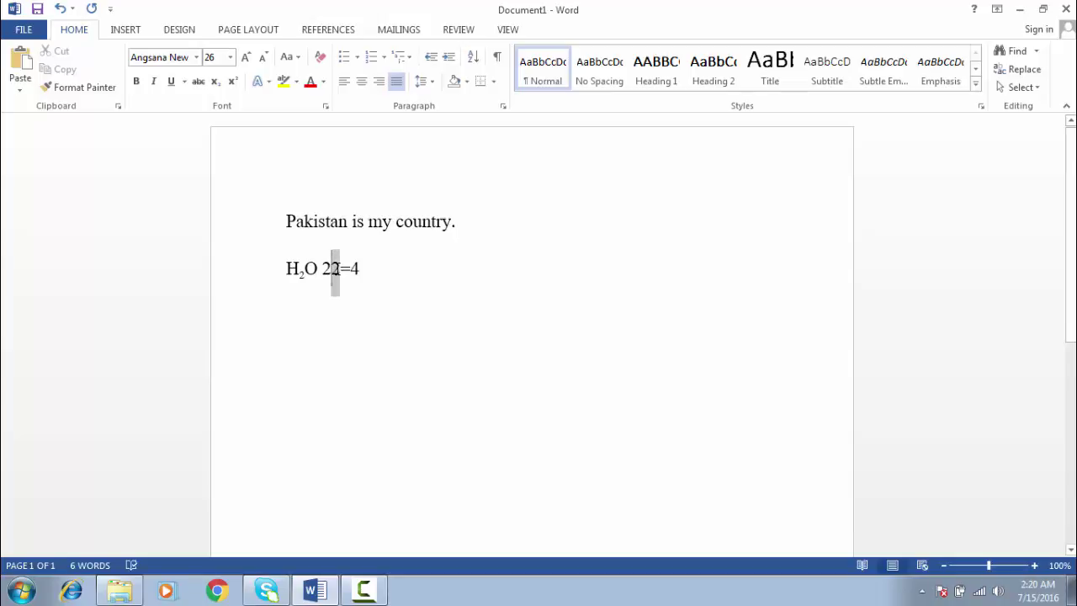
pyautogui.click(231, 84)
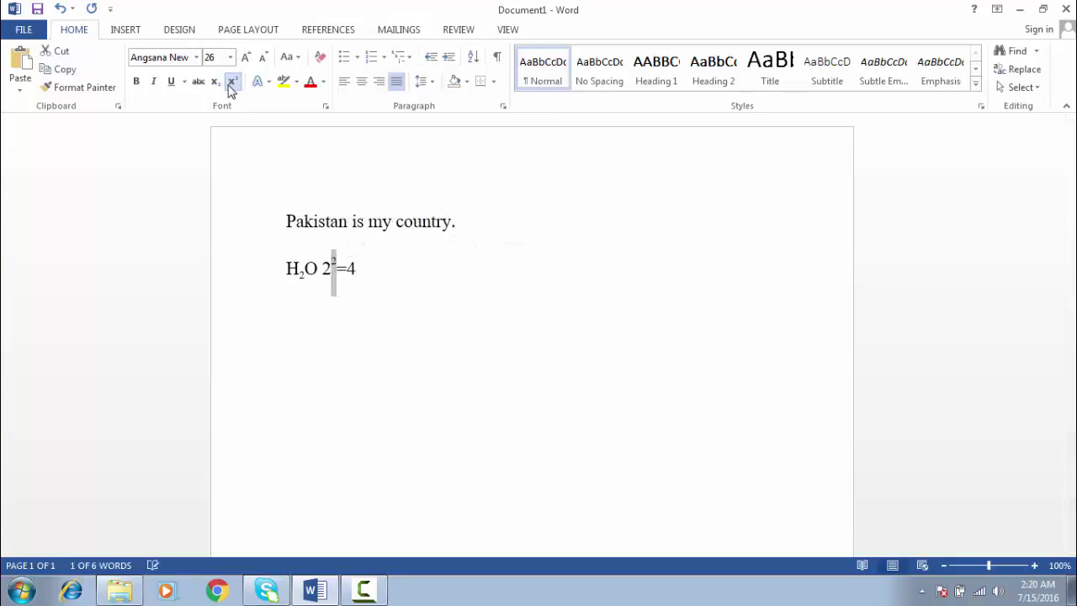
pyautogui.click(390, 276)
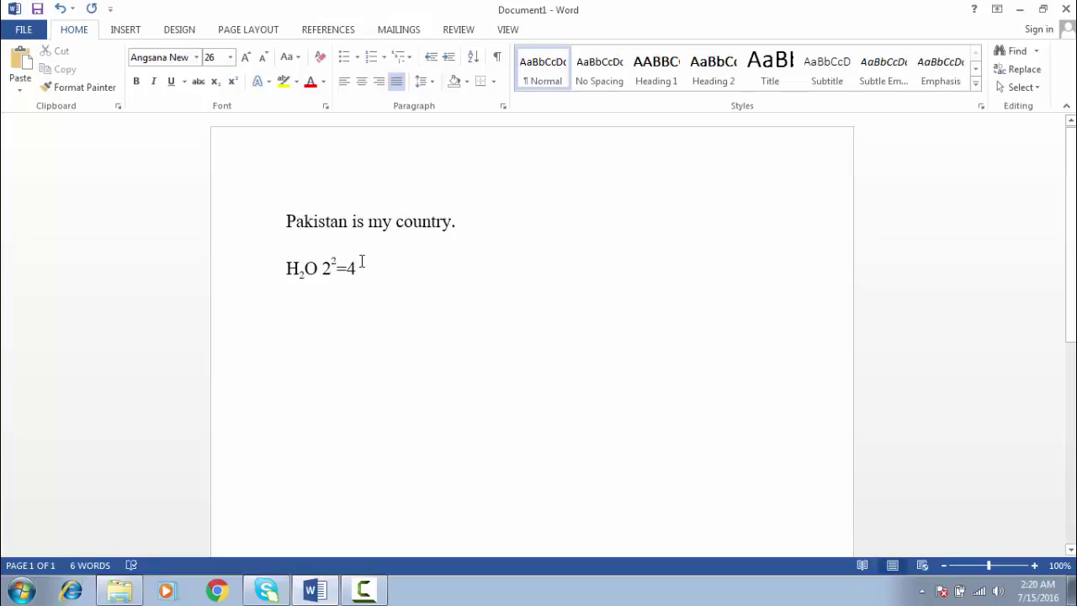
# - Try enlarging the sentence "Pakistan is my country" to size 72 and shrink it back to 26
pyautogui.moveTo(424, 218); pyautogui.dragTo(451, 215)
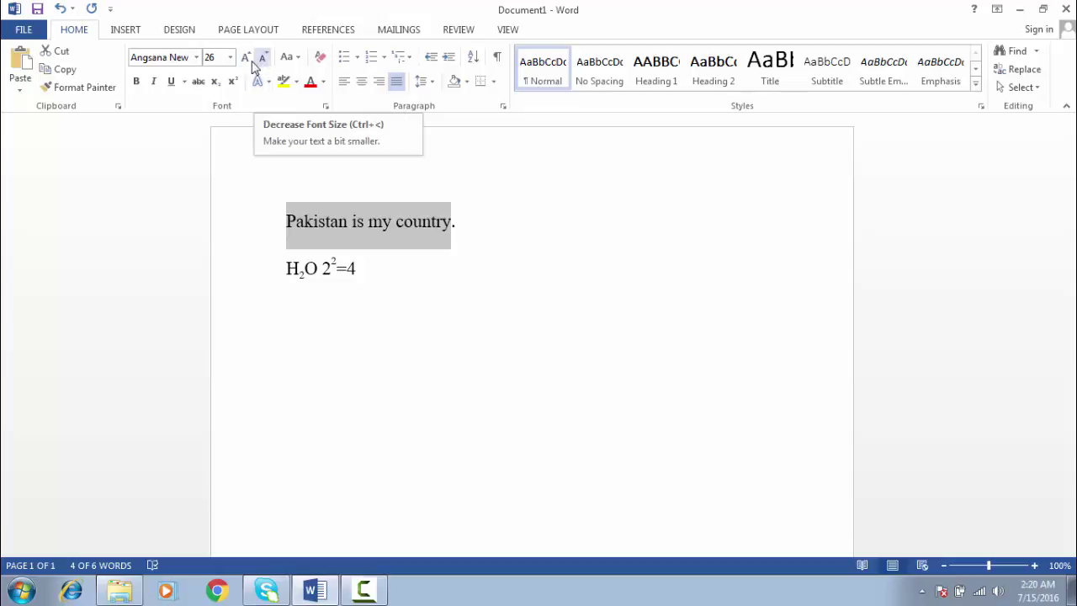
pyautogui.click(245, 60)
pyautogui.click(245, 62)
pyautogui.click(245, 64)
pyautogui.click(245, 66)
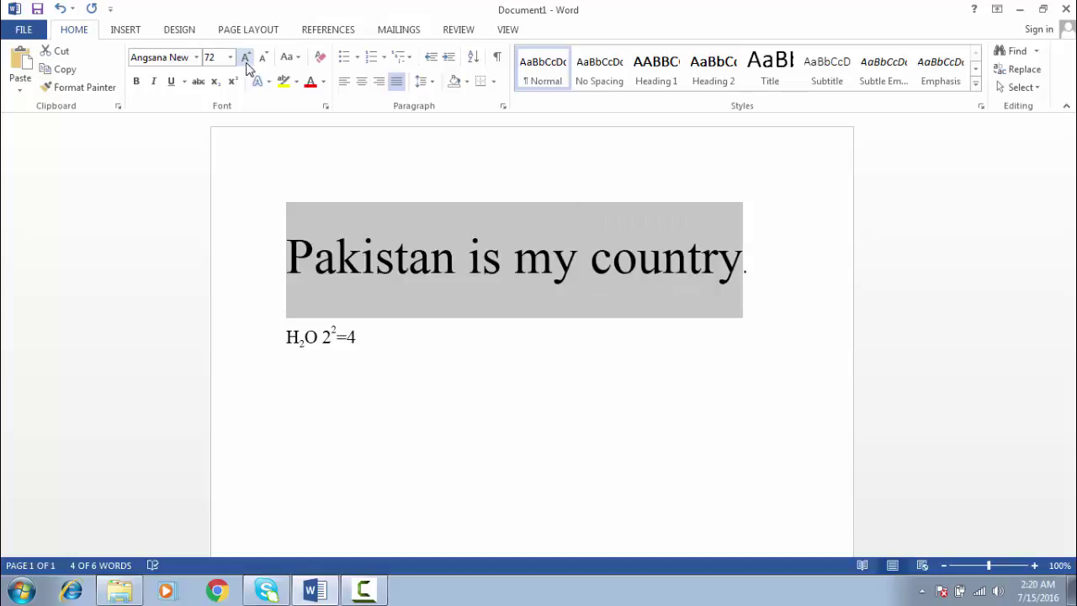
pyautogui.click(261, 64)
pyautogui.click(261, 64)
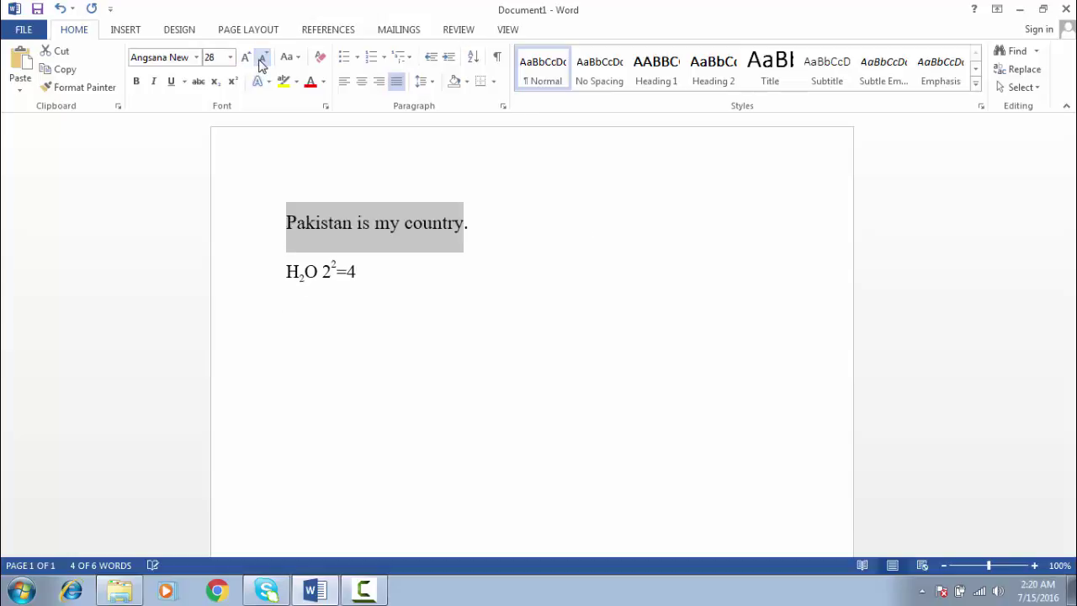
pyautogui.click(261, 64)
pyautogui.click(261, 64)
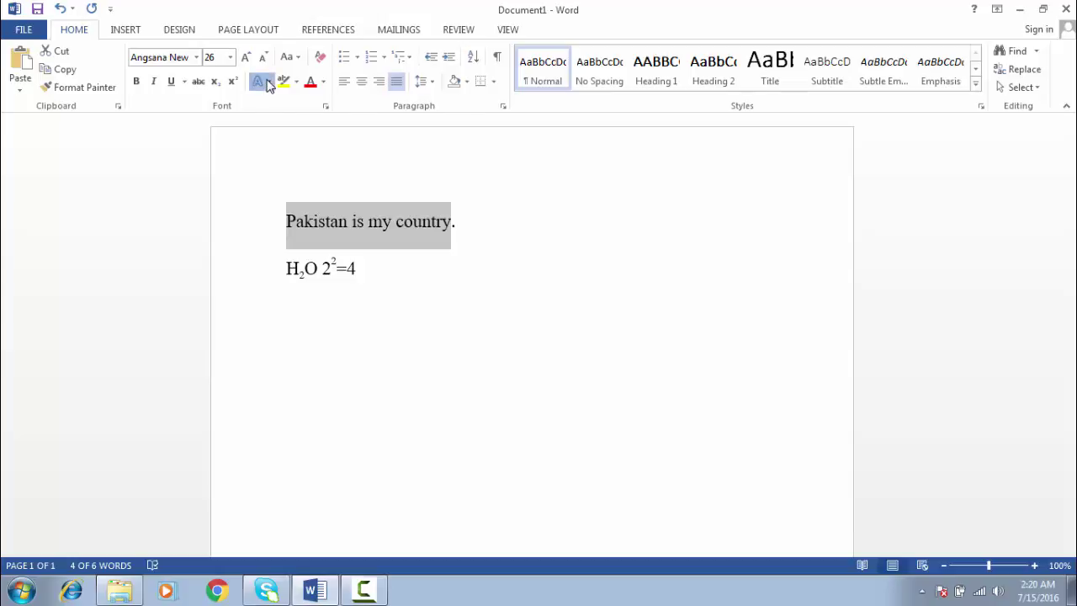
# - Apply the dark-filled text effect from the second column of the gallery's last row to the sentence
pyautogui.click(267, 82)
pyautogui.click(212, 208)
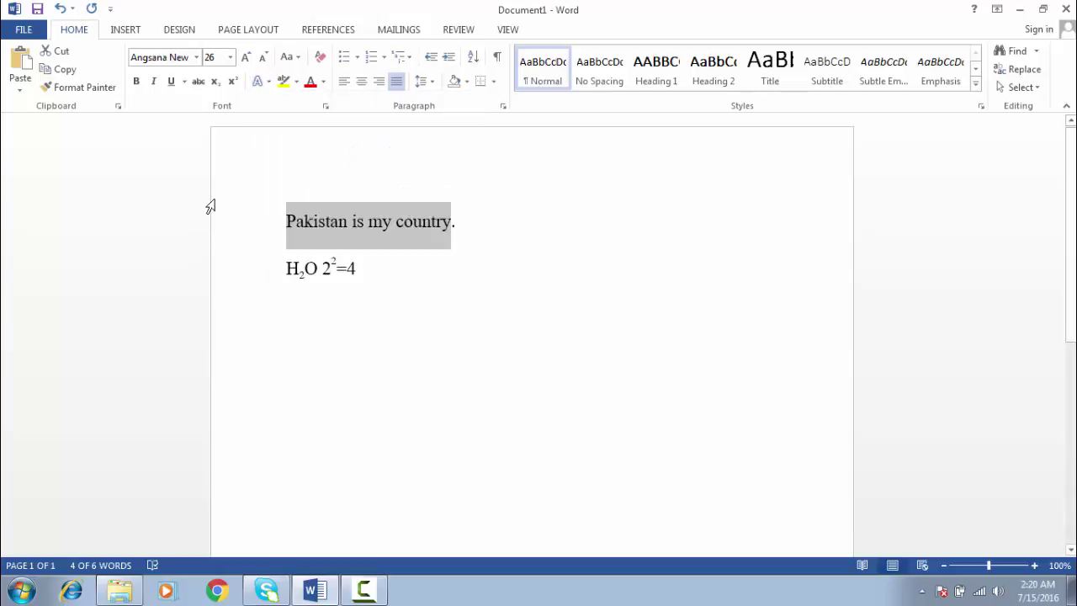
pyautogui.click(268, 81)
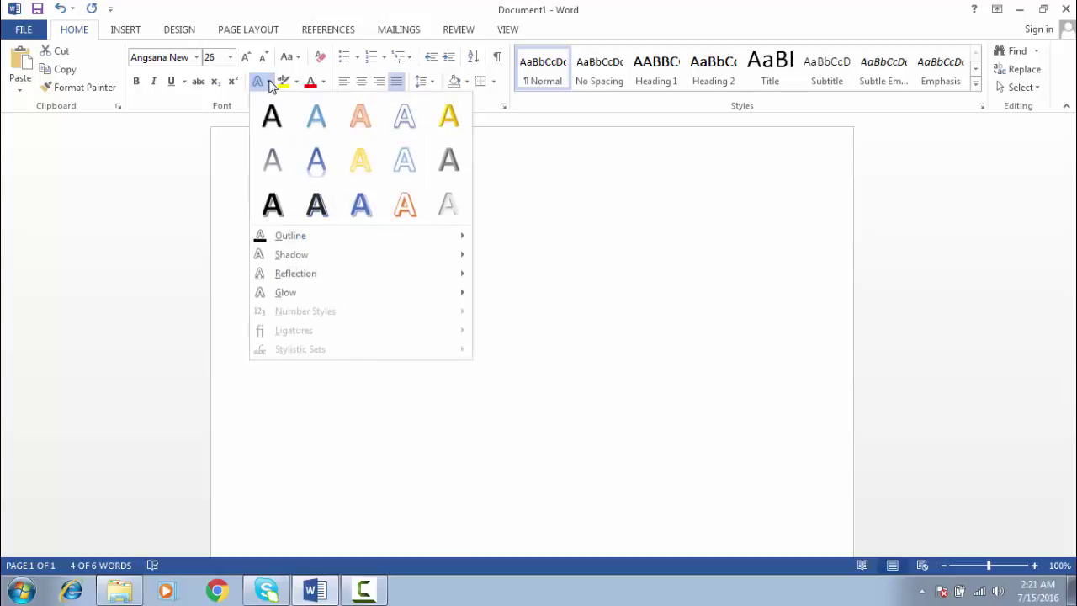
pyautogui.click(316, 204)
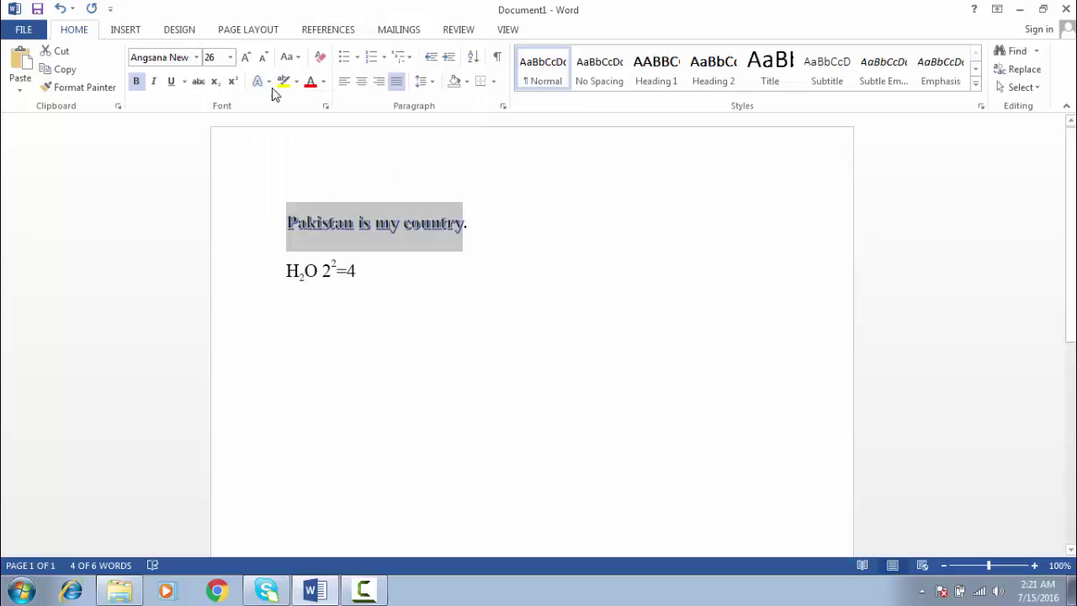
# - Preview text highlight colors on the sentence and highlight it in dark yellow
pyautogui.click(296, 82)
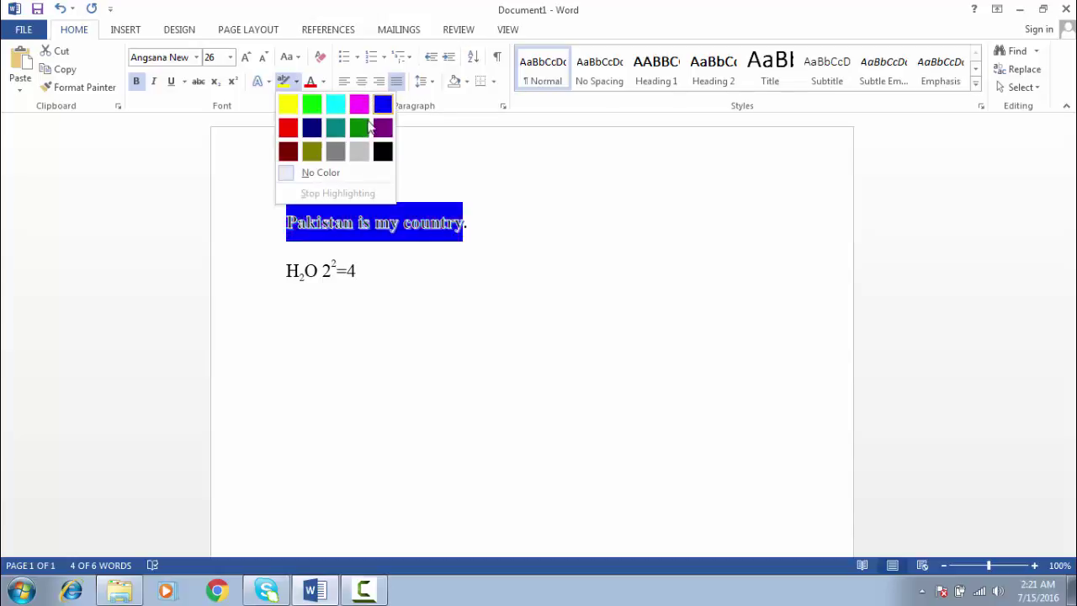
pyautogui.click(324, 82)
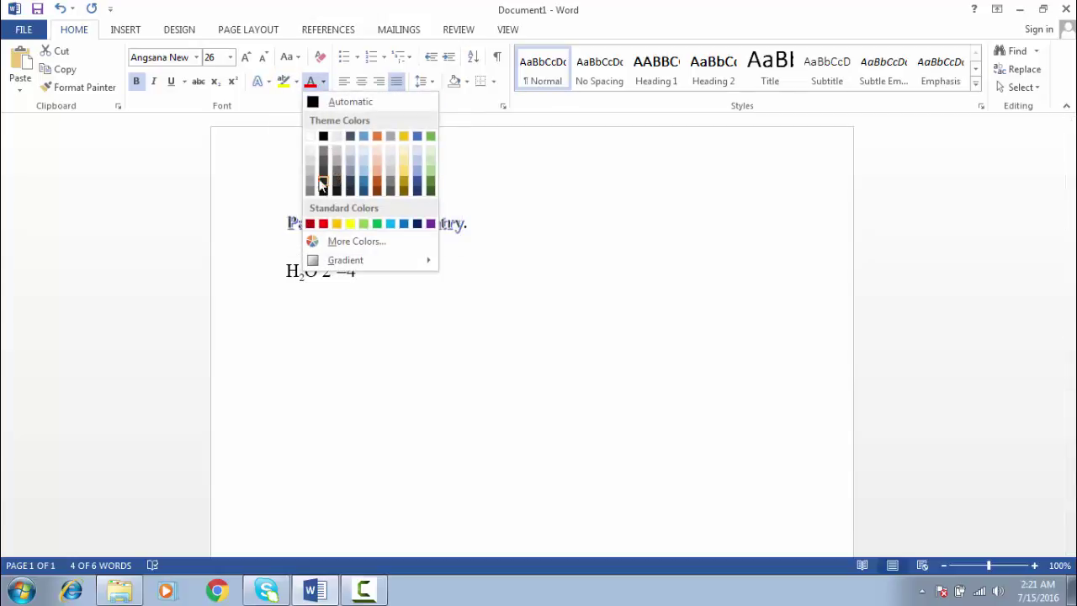
pyautogui.click(297, 82)
pyautogui.click(296, 82)
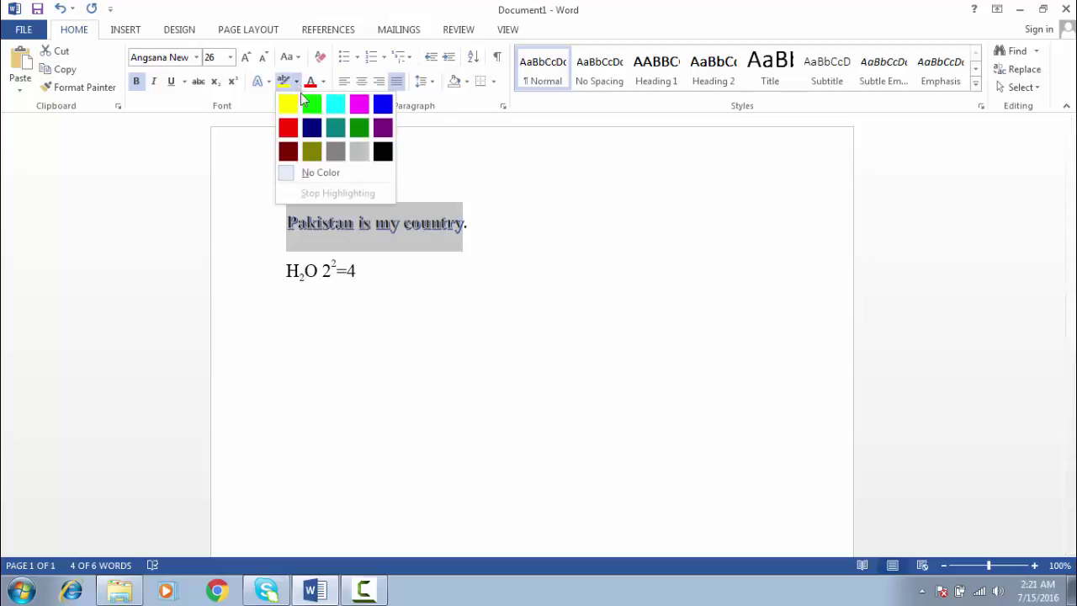
pyautogui.click(311, 152)
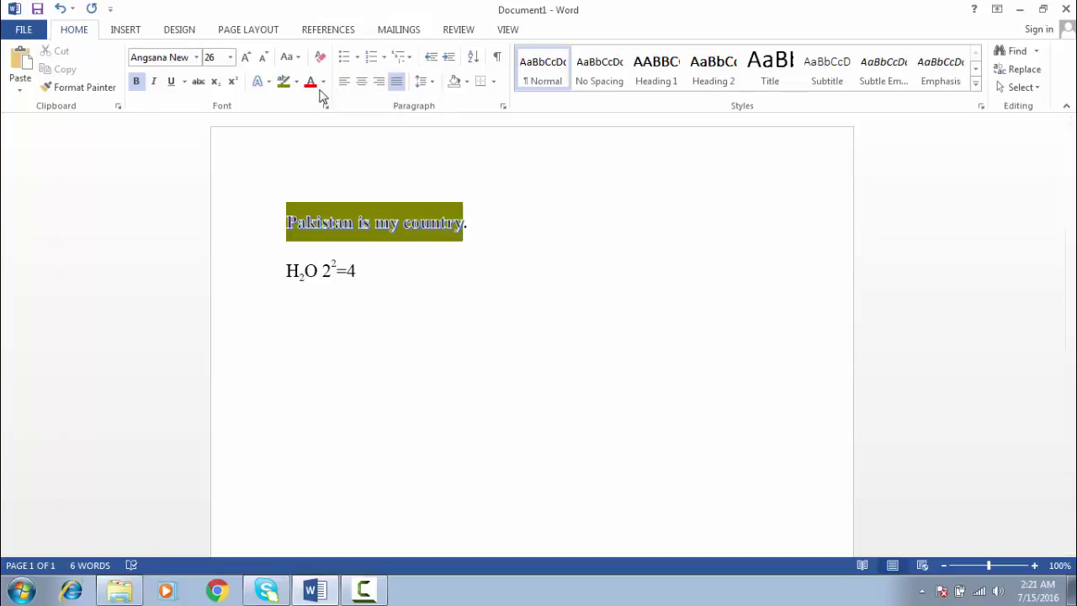
# - Try to give the highlighted sentence a blue font color and a font size of 72
pyautogui.click(324, 87)
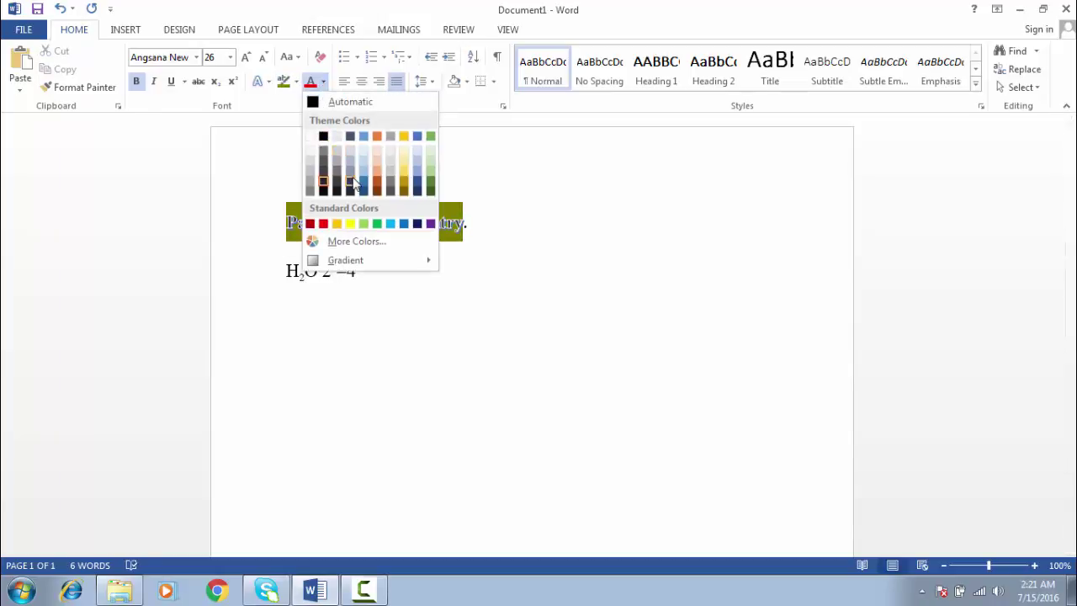
pyautogui.click(363, 177)
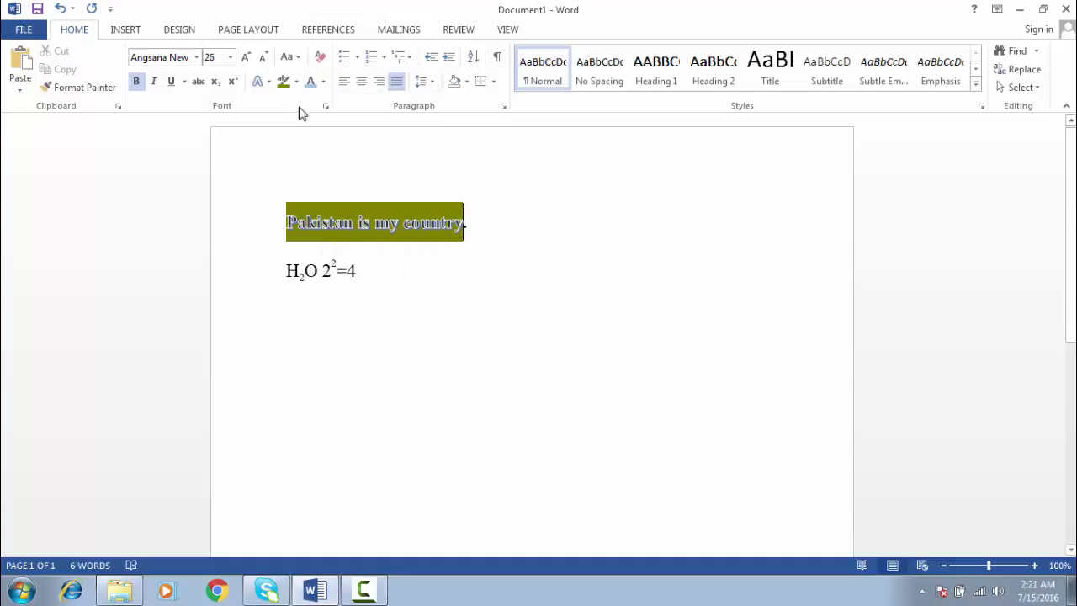
pyautogui.click(246, 58)
pyautogui.click(246, 59)
pyautogui.click(247, 59)
pyautogui.click(246, 59)
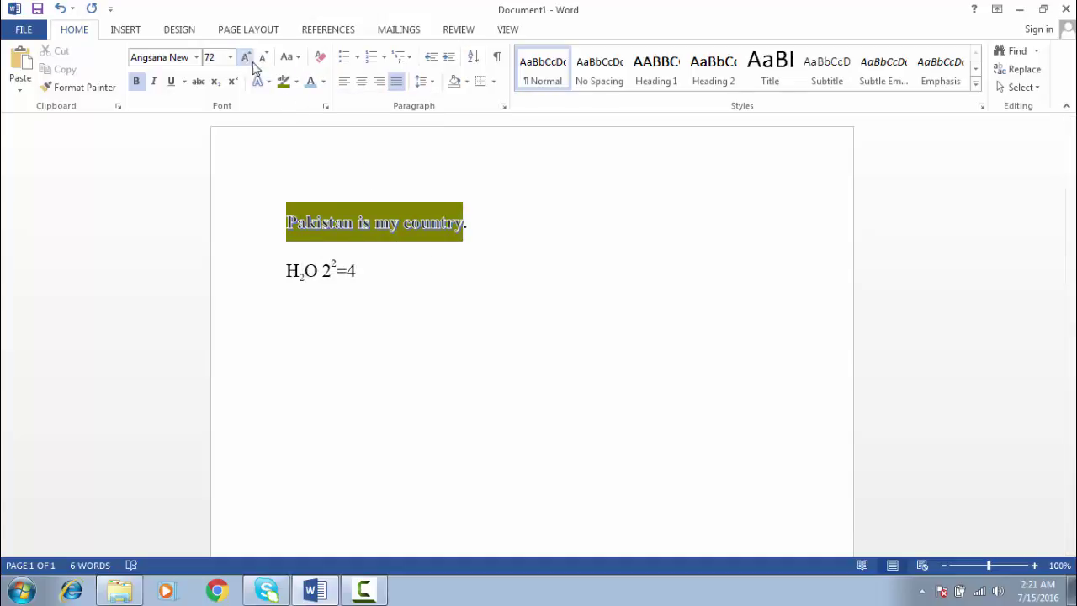
# - Enlarge the whole sentence, including its period, to size 72 and reduce it to 48
pyautogui.moveTo(480, 223); pyautogui.dragTo(285, 238)
pyautogui.hotkey('ctrl', 'c')
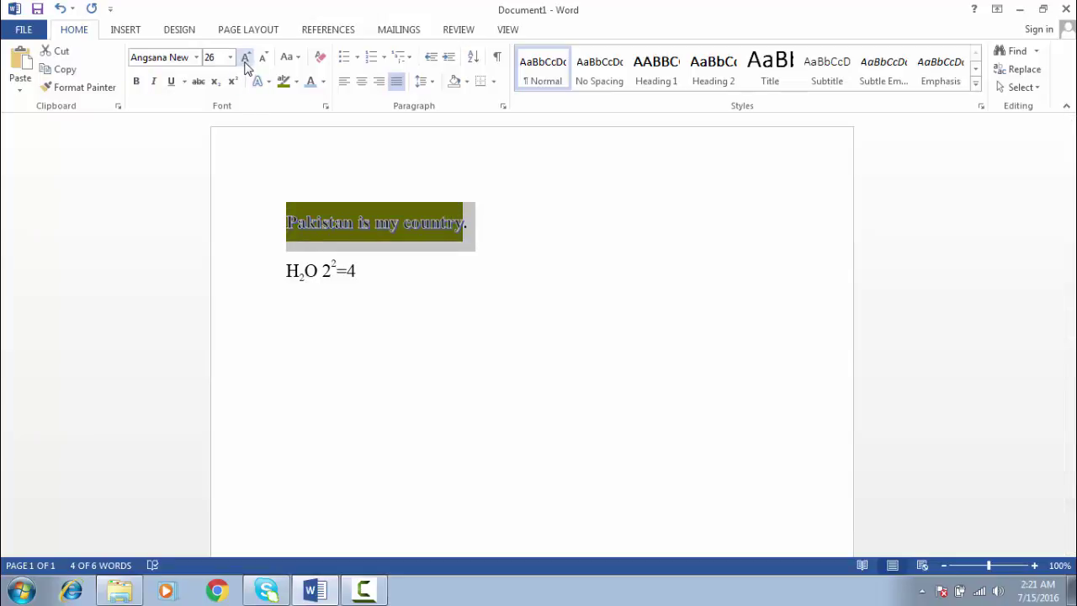
pyautogui.click(244, 59)
pyautogui.click(245, 59)
pyautogui.click(245, 59)
pyautogui.click(245, 58)
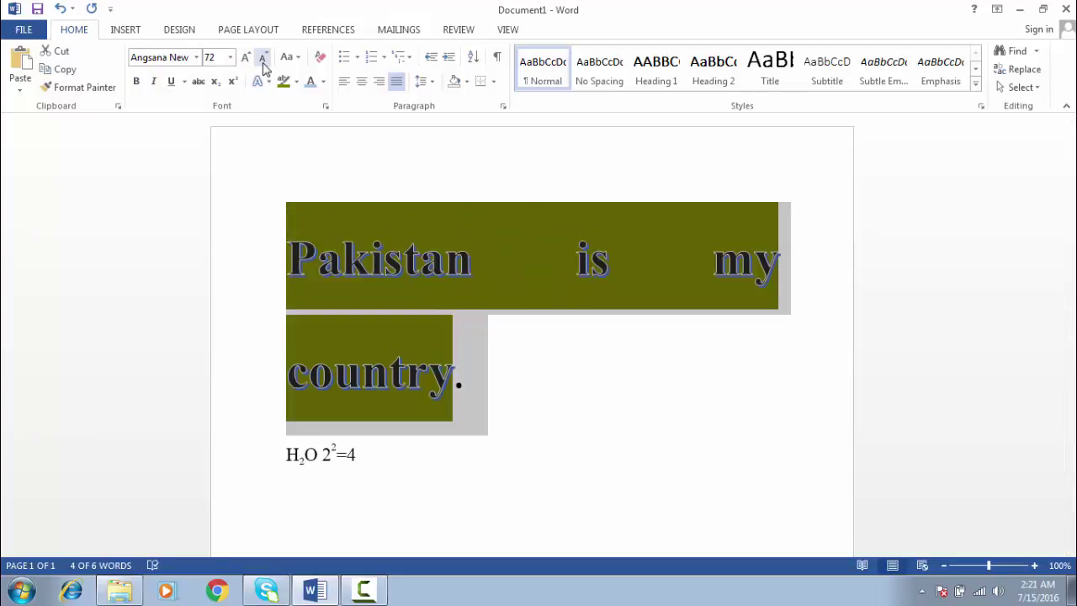
pyautogui.click(263, 58)
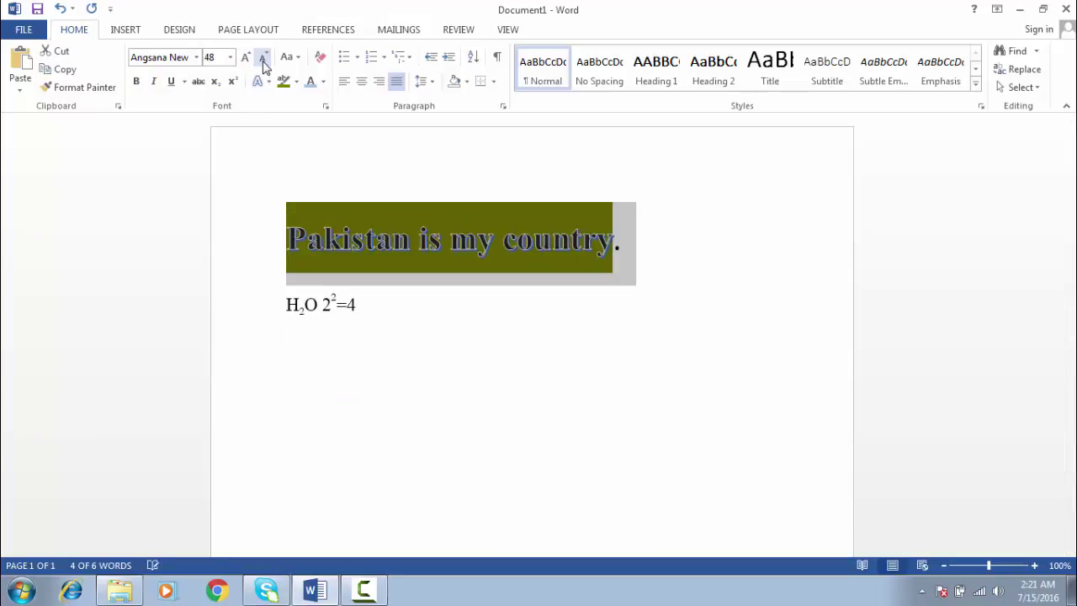
# - Change the sentence's font color to the standard yellow
pyautogui.click(324, 83)
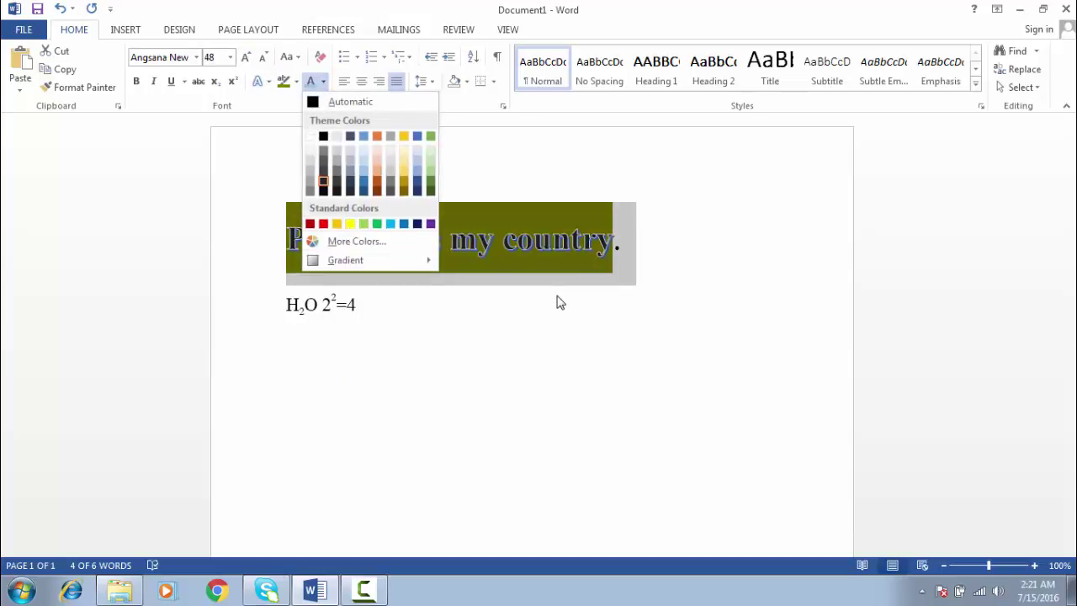
pyautogui.click(351, 224)
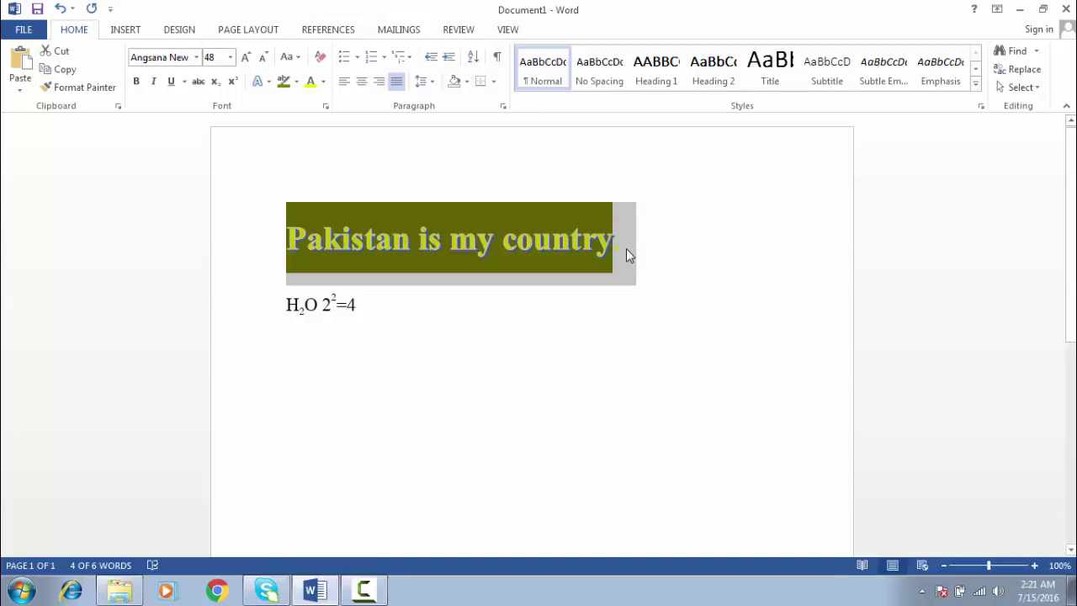
pyautogui.click(686, 254)
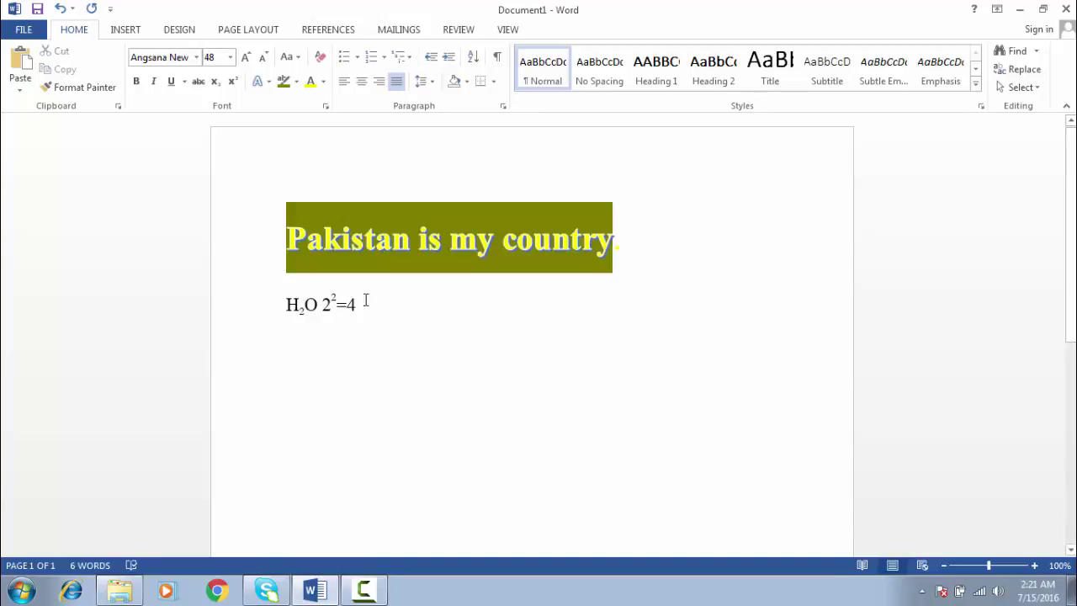
# - Delete the H2O formula line and paste copies of the formatted sentence so that it appears three times
pyautogui.moveTo(360, 301); pyautogui.dragTo(275, 317)
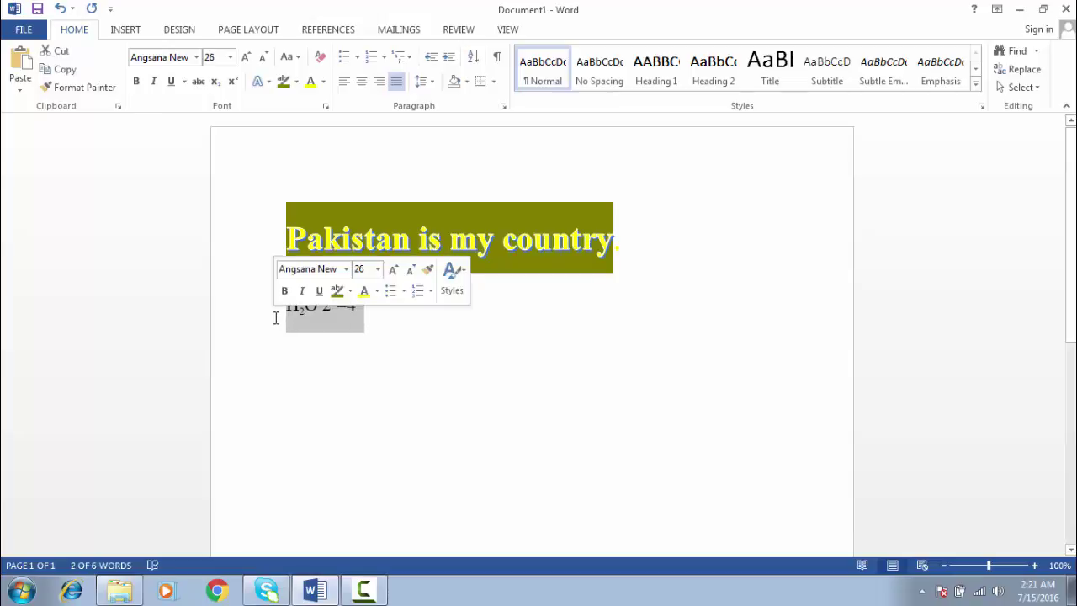
pyautogui.press('Delete')
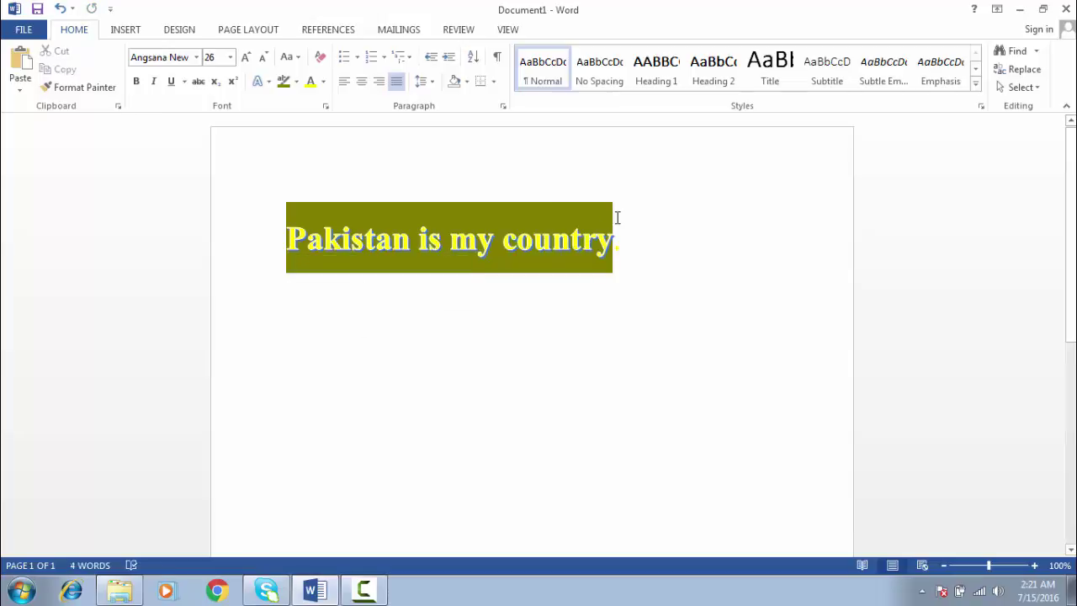
pyautogui.hotkey('ctrl', 'a')
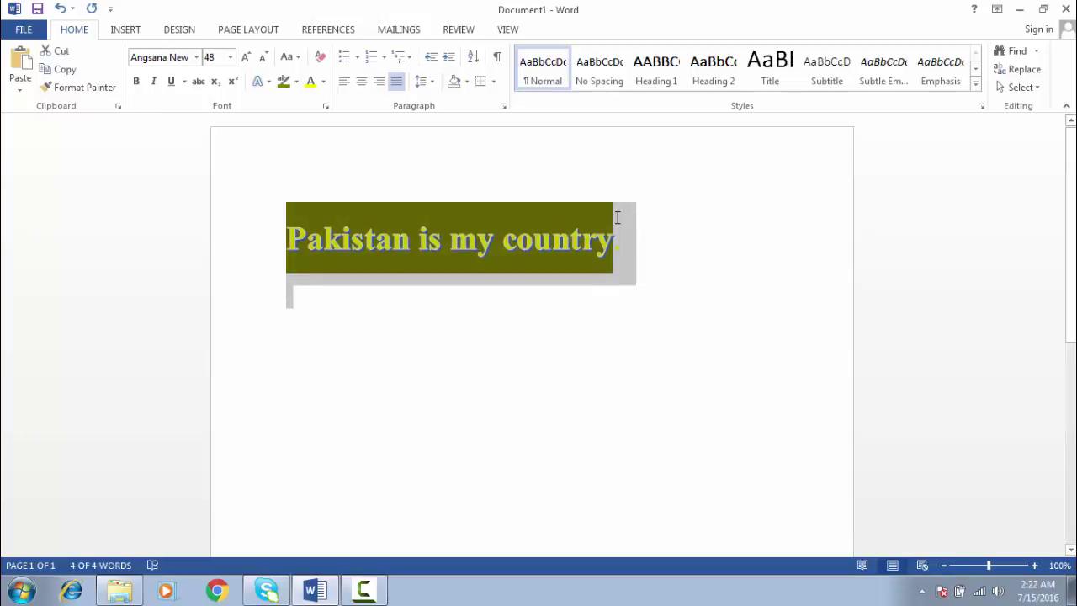
pyautogui.hotkey('ctrl', 'v')
pyautogui.hotkey('ctrl', 'v')
pyautogui.hotkey('ctrl', 'v')
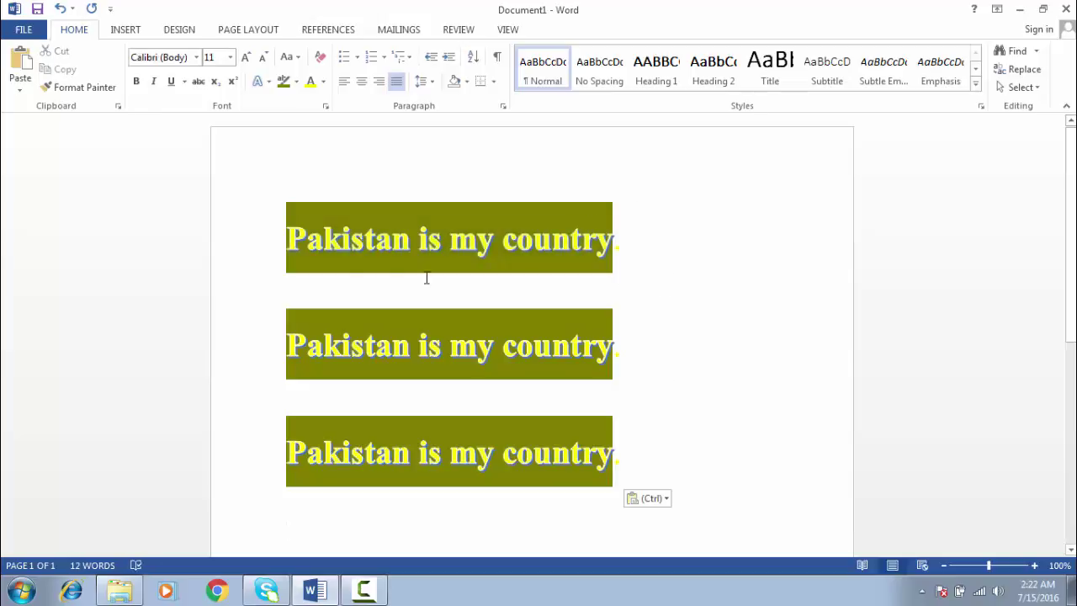
# - Give all three sentences a custom picture bullet using the Koala image from the Sample Pictures folder
pyautogui.hotkey('ctrl', 'a')
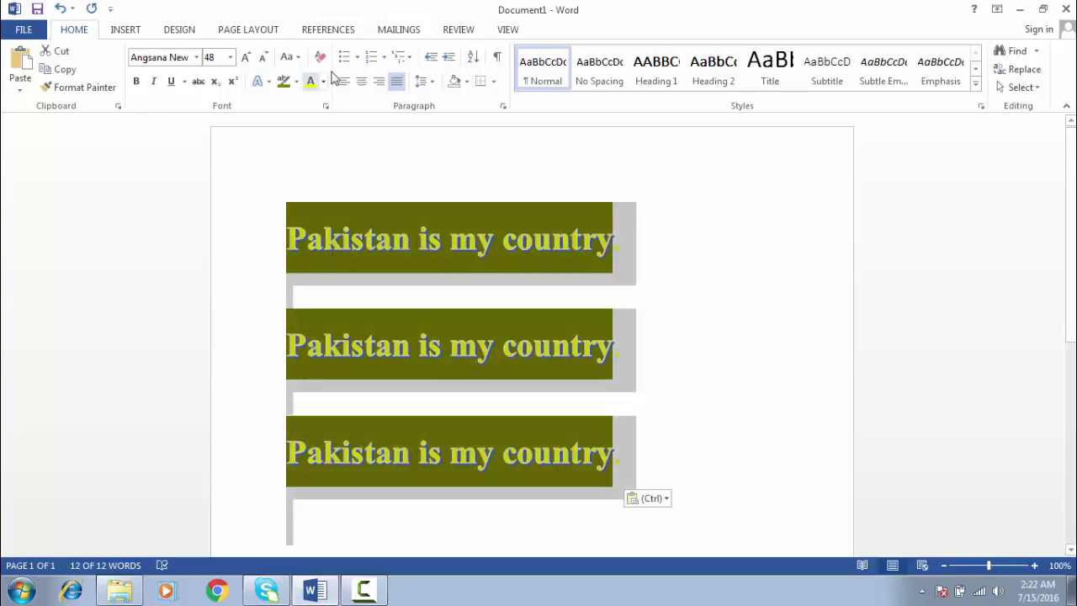
pyautogui.click(360, 58)
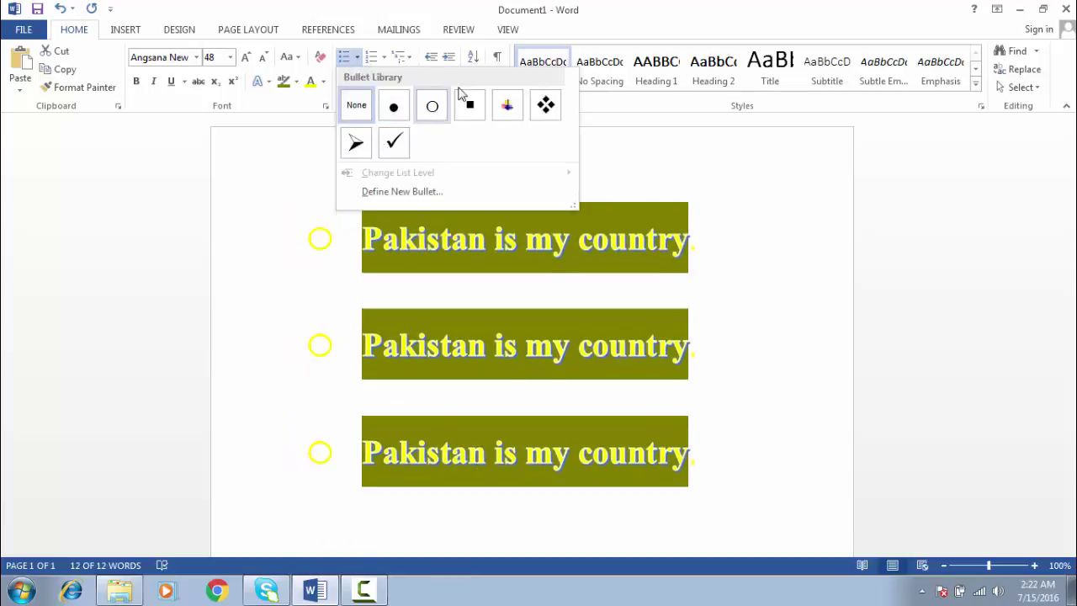
pyautogui.click(409, 192)
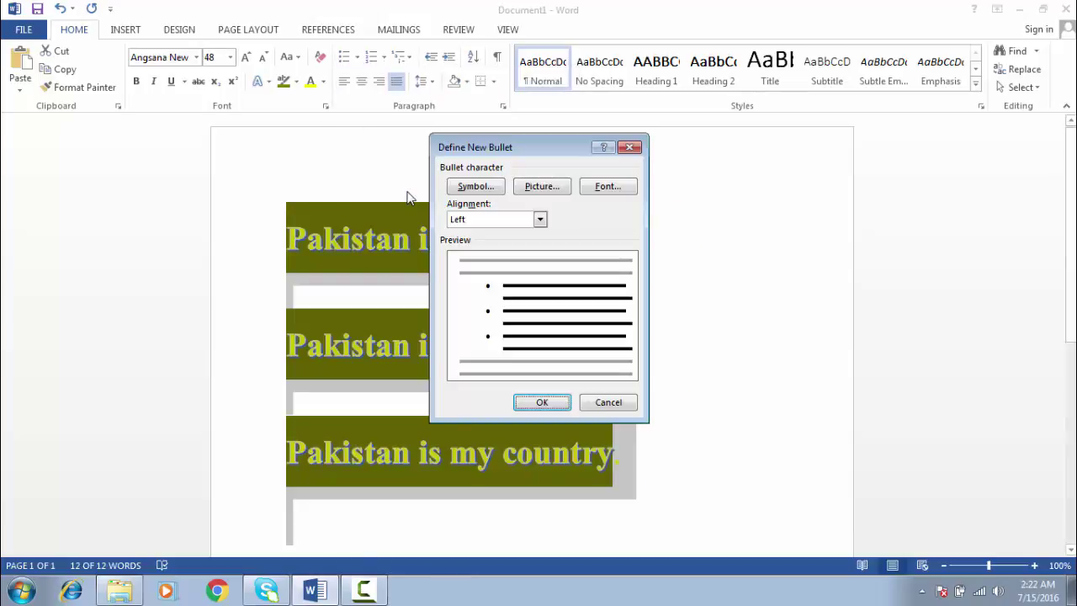
pyautogui.click(538, 187)
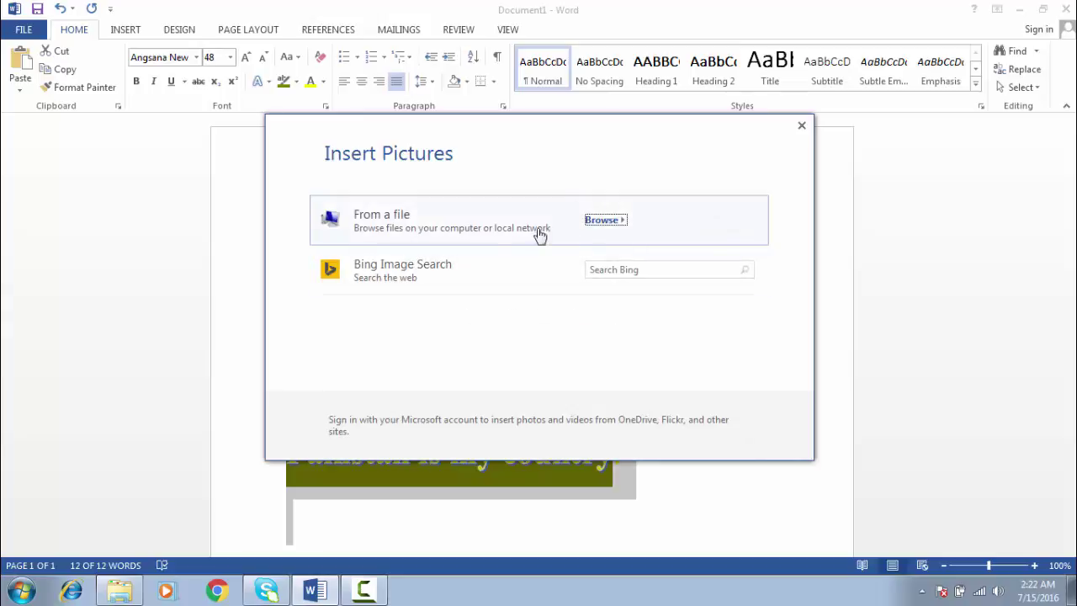
pyautogui.click(458, 233)
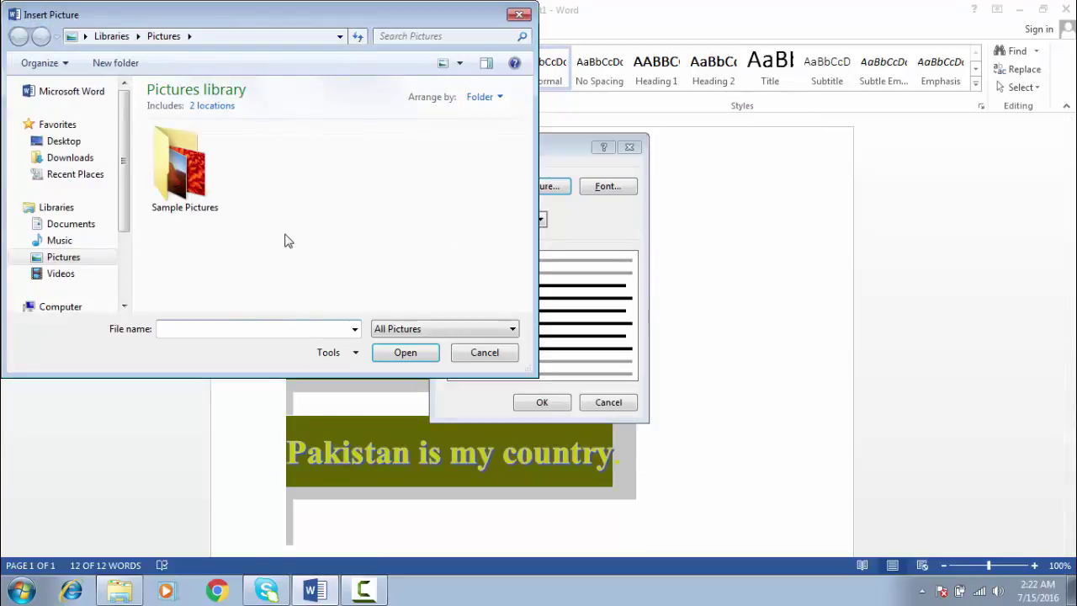
pyautogui.doubleClick(209, 187)
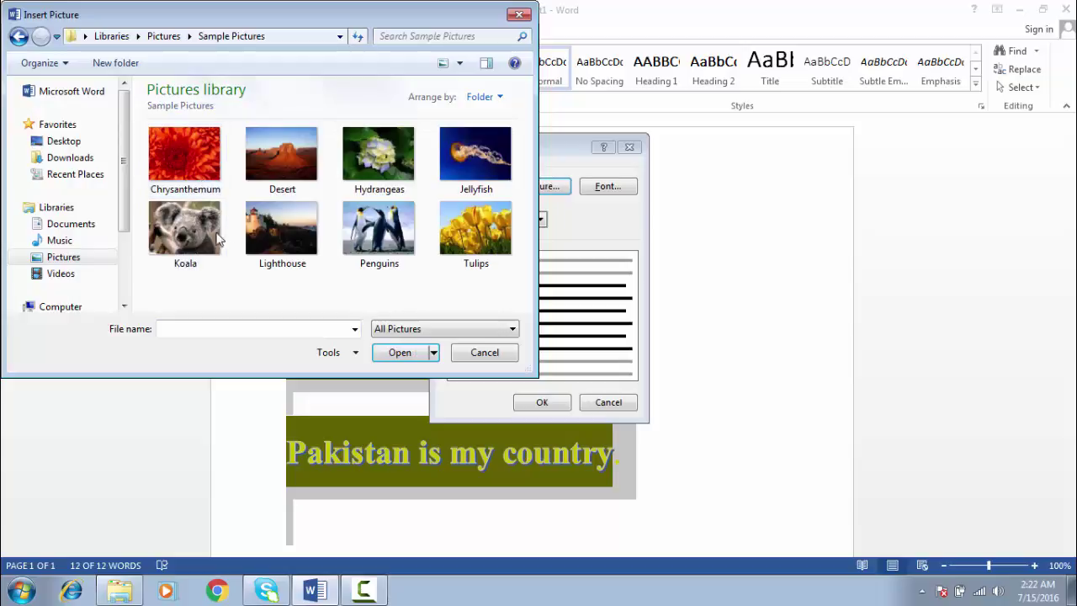
pyautogui.click(190, 235)
pyautogui.click(399, 354)
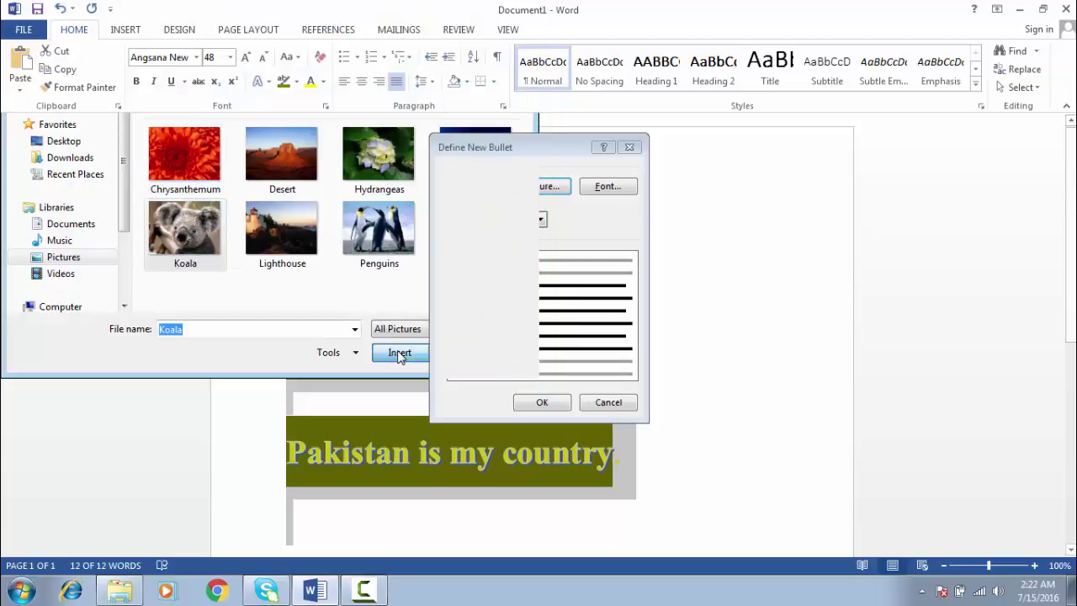
pyautogui.click(526, 404)
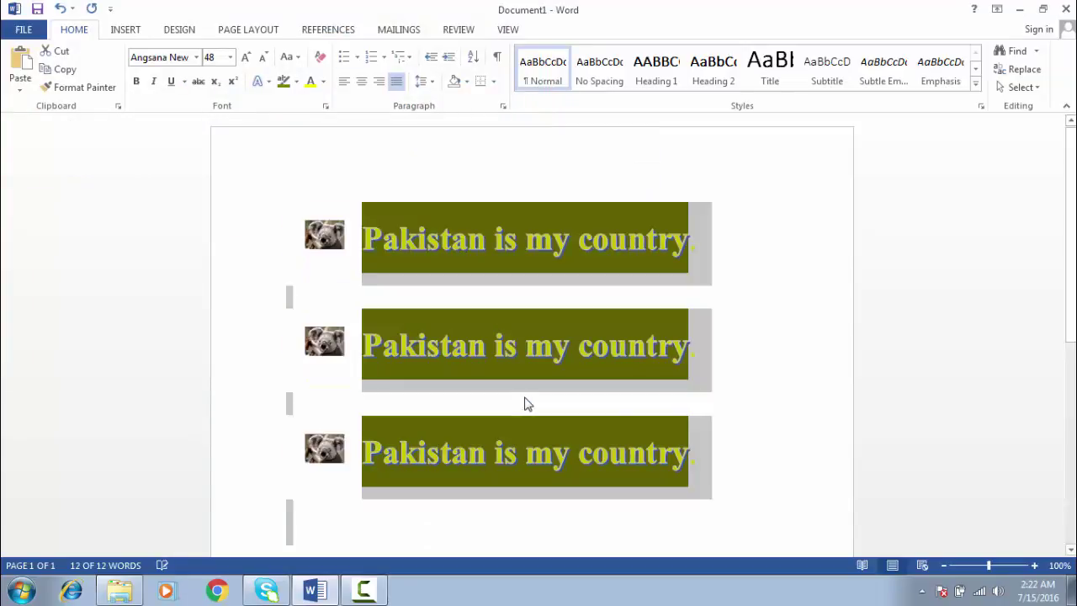
# - Preview the preset numbering formats on all three sentences without applying one
pyautogui.click(762, 395)
pyautogui.hotkey('ctrl', 'a')
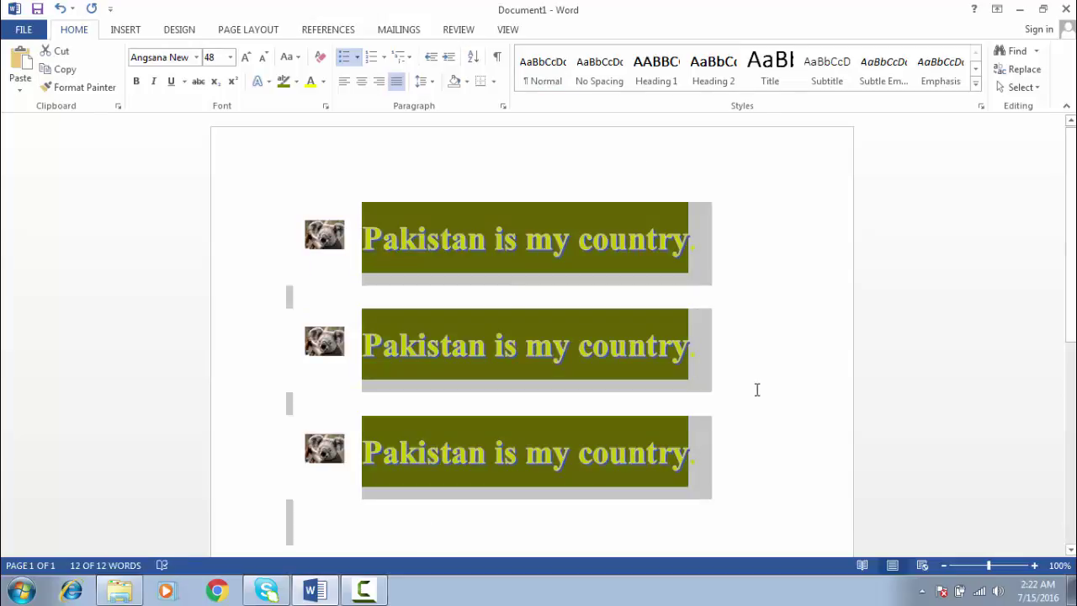
pyautogui.click(384, 57)
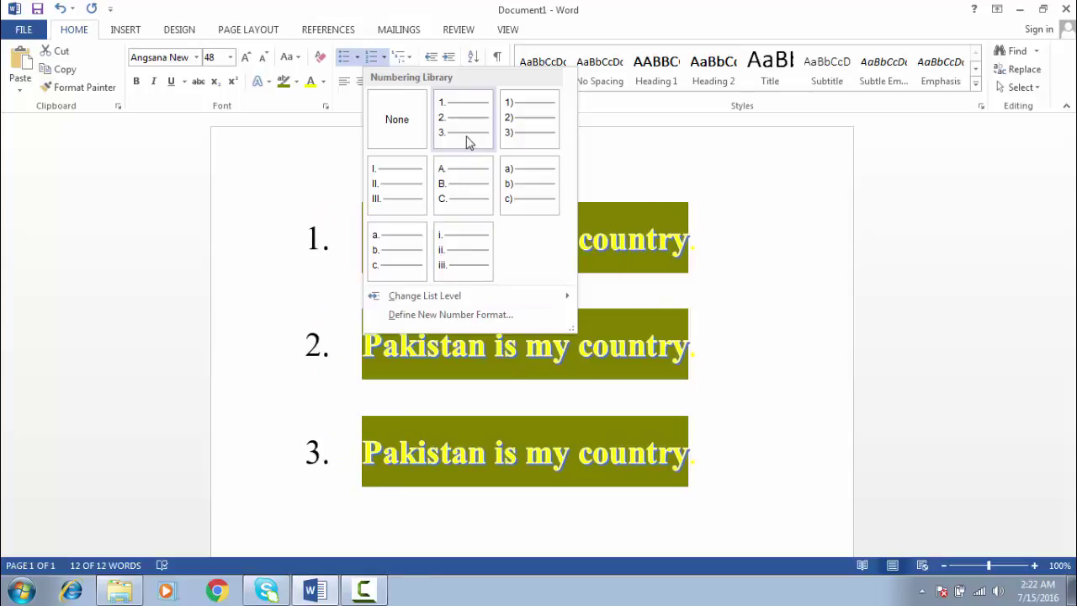
pyautogui.click(345, 161)
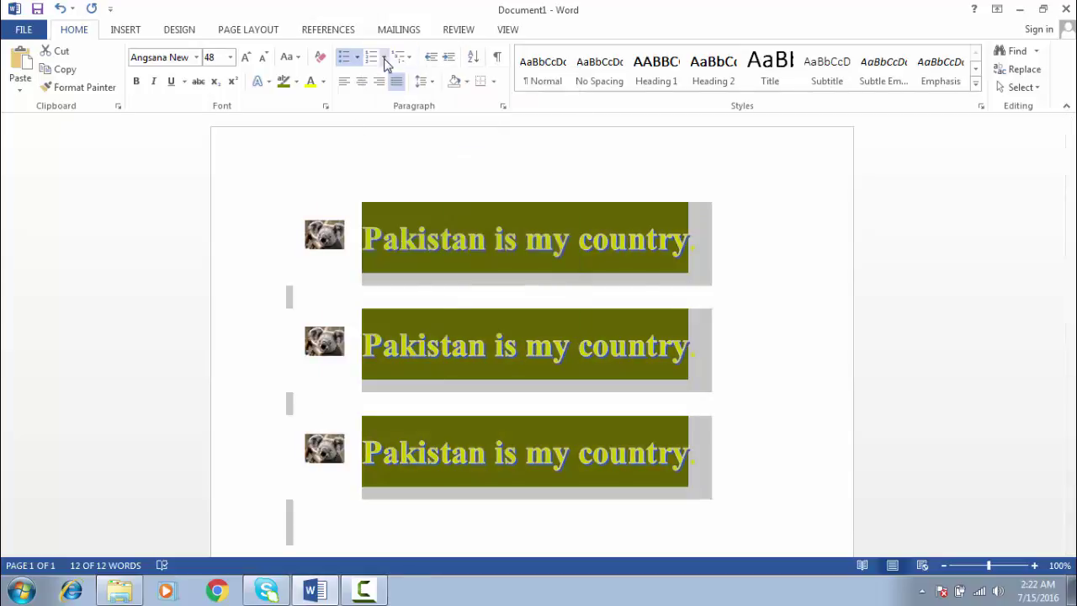
# - Examine the number styles and font settings for defining a new number format, leaving the list's format unchanged
pyautogui.click(383, 59)
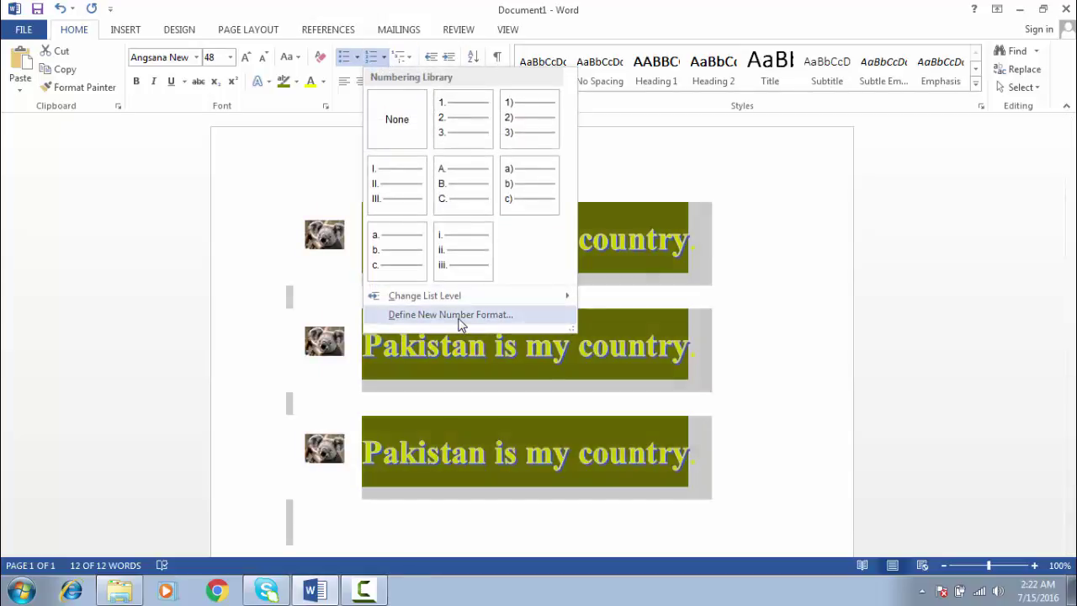
pyautogui.click(392, 317)
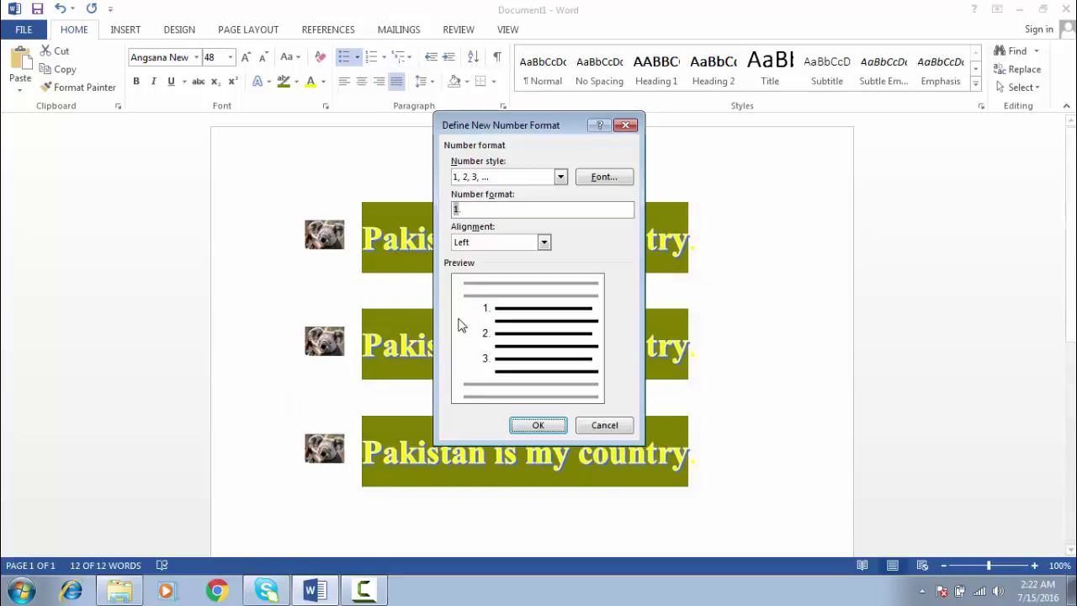
pyautogui.click(561, 179)
pyautogui.click(560, 179)
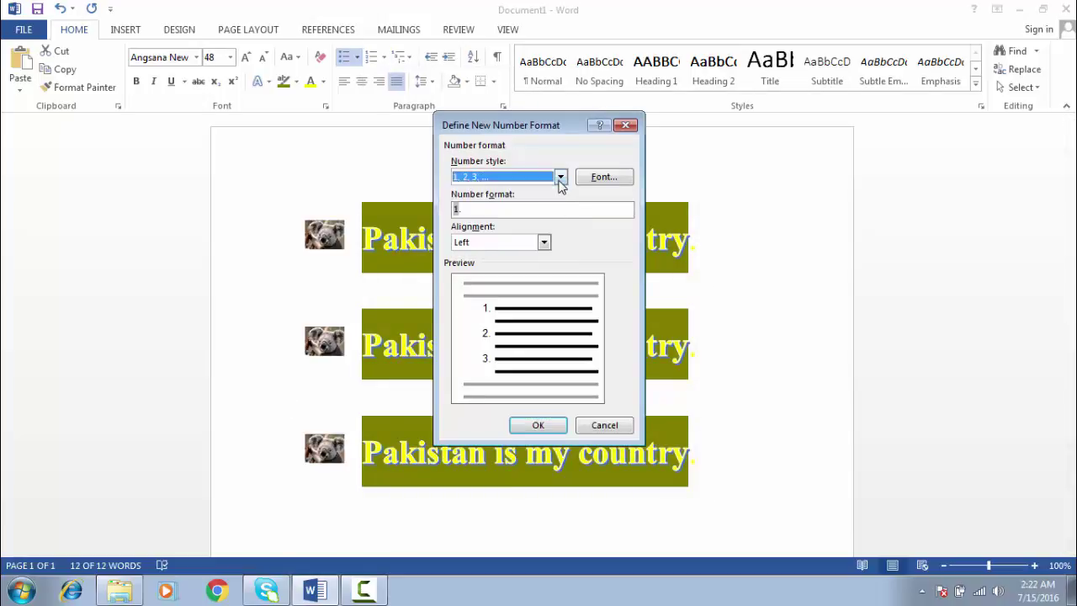
pyautogui.click(560, 179)
pyautogui.scroll(-2, 563, 255)
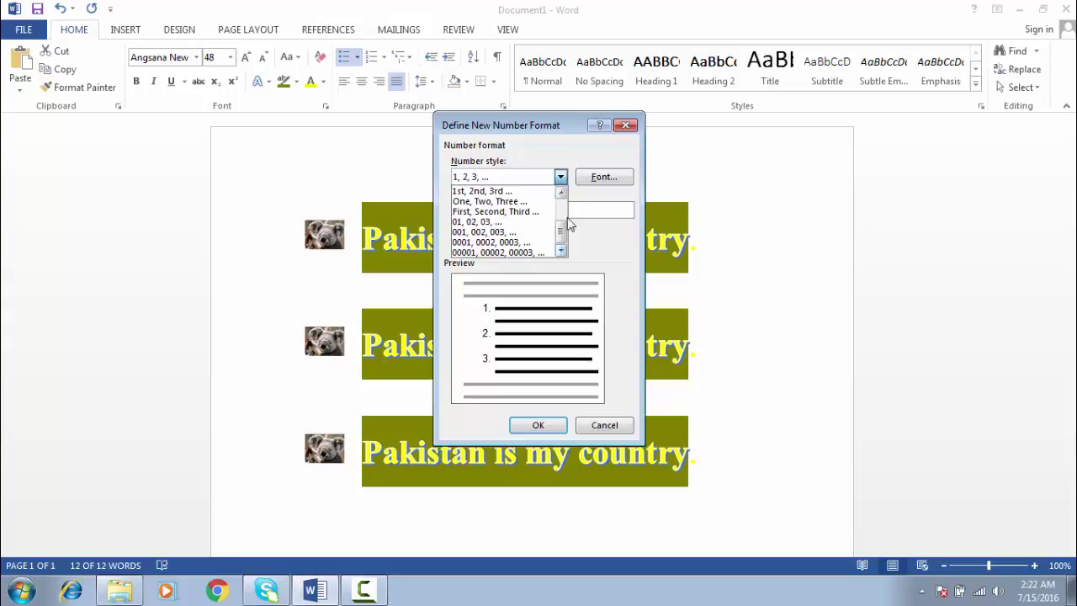
pyautogui.click(589, 181)
pyautogui.click(593, 179)
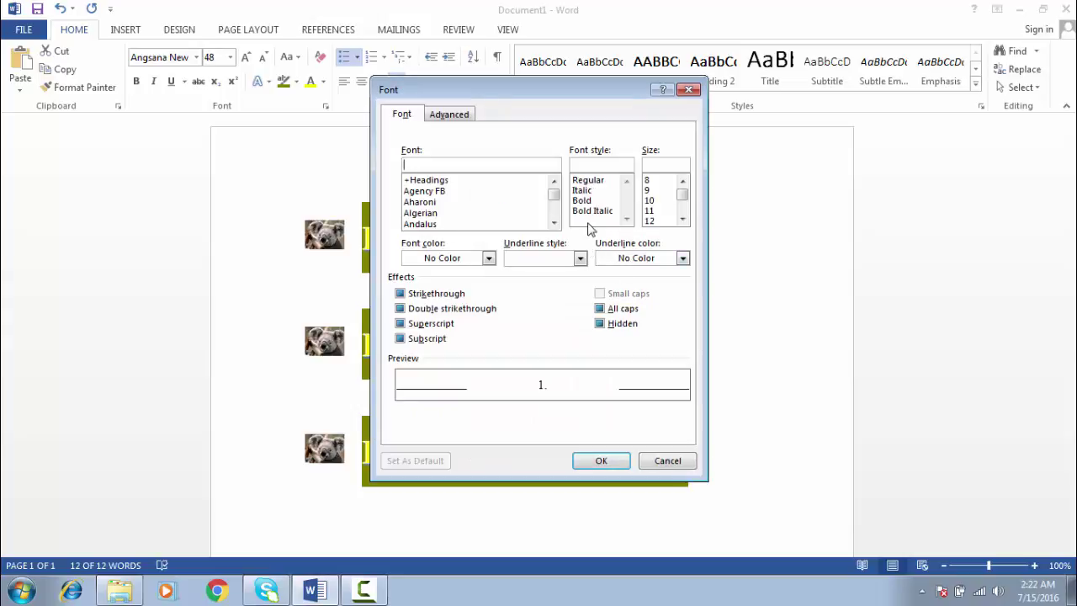
pyautogui.click(689, 90)
pyautogui.click(627, 122)
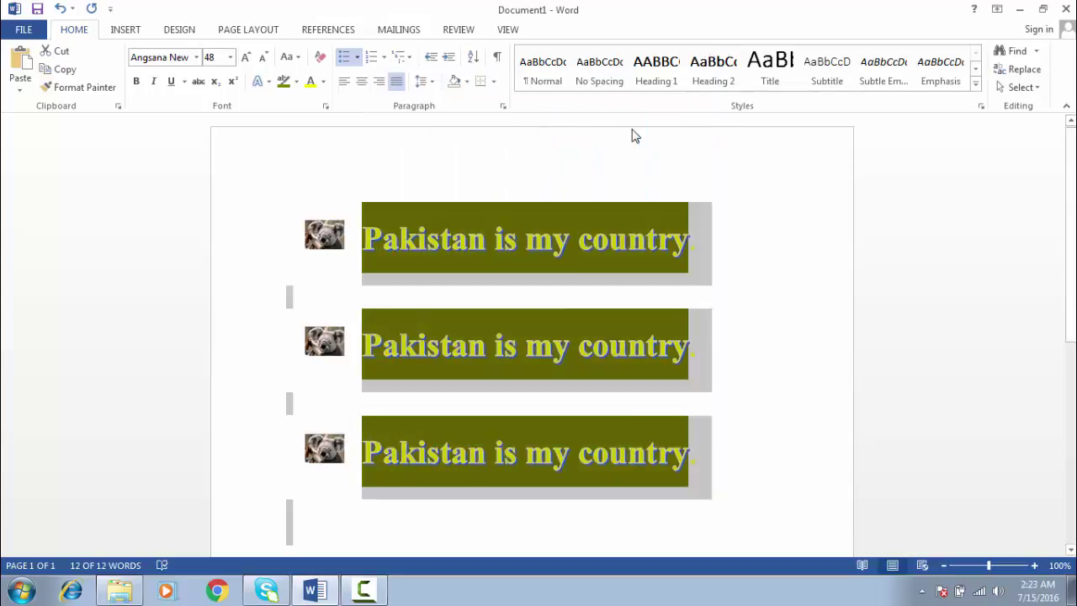
# - Delete the whole bulleted list and fill the empty page with a paragraph of repeated letter h running into a third line
pyautogui.click(430, 81)
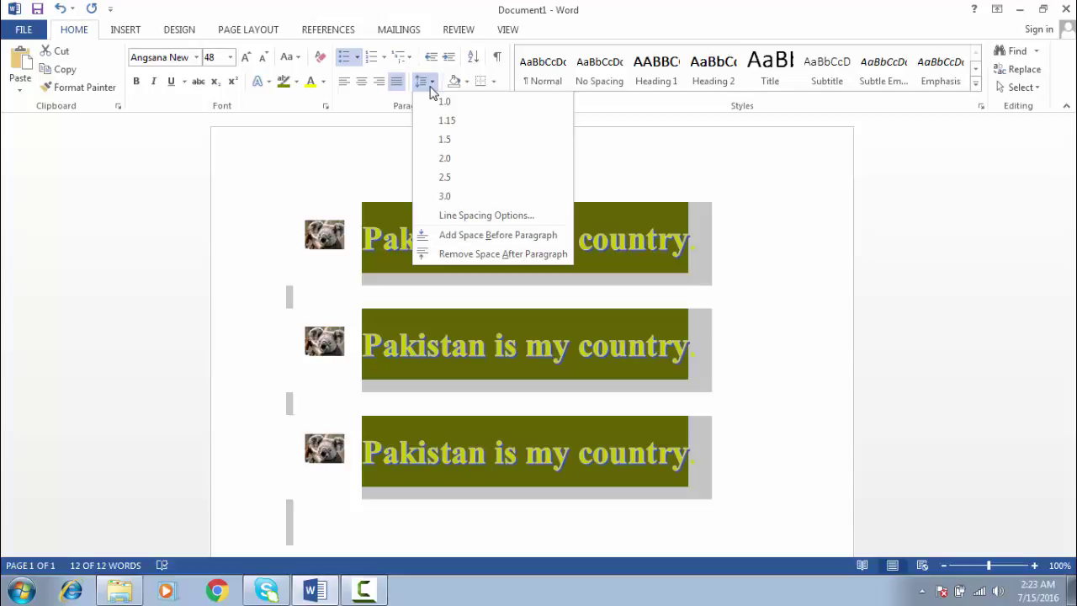
pyautogui.click(870, 350)
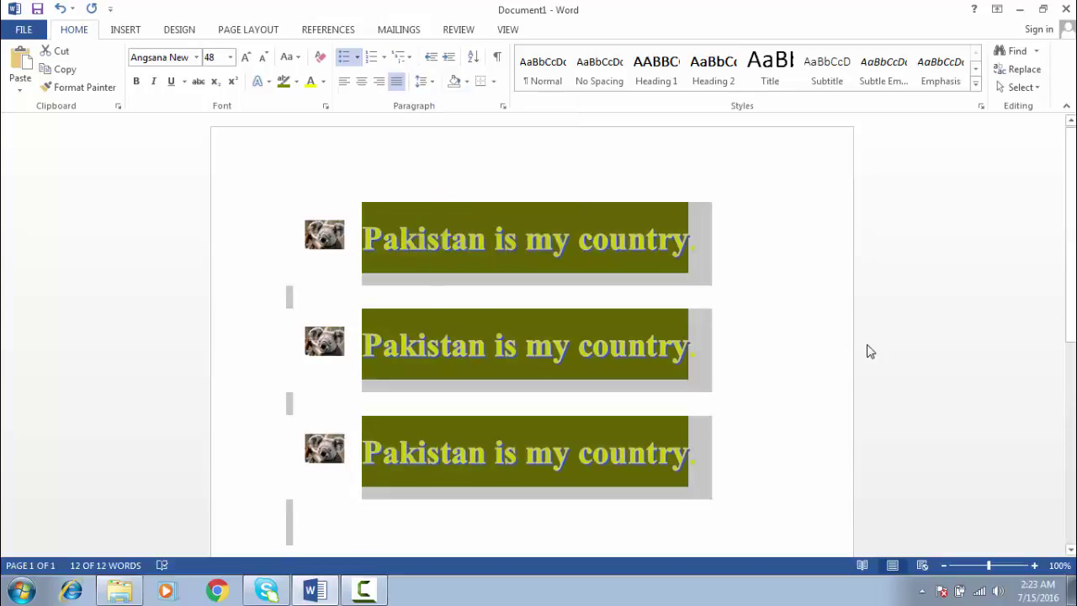
pyautogui.press('Delete')
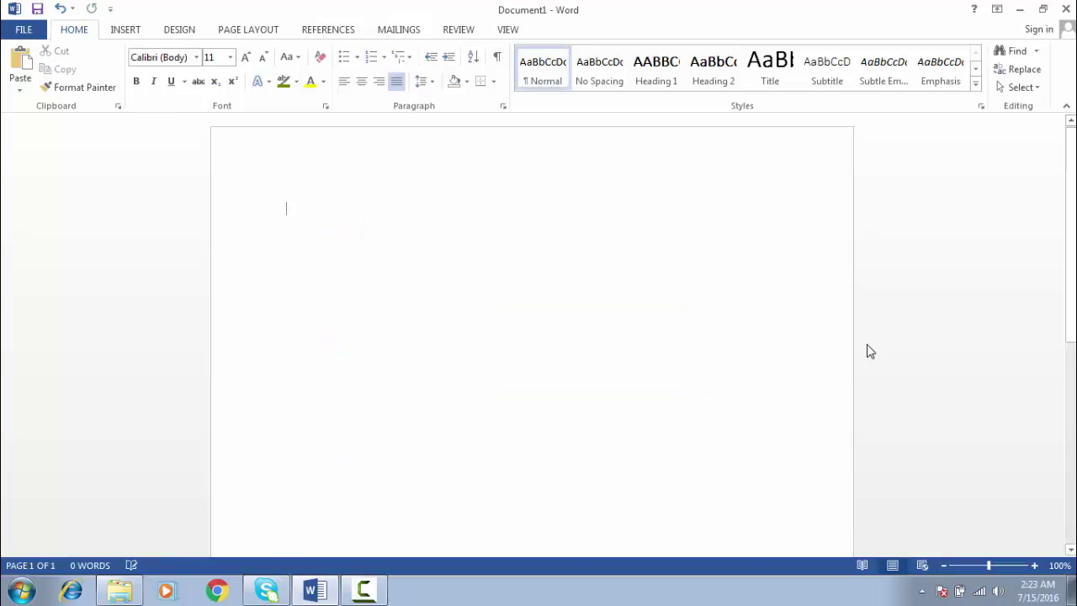
pyautogui.write('hhhhhhhh')
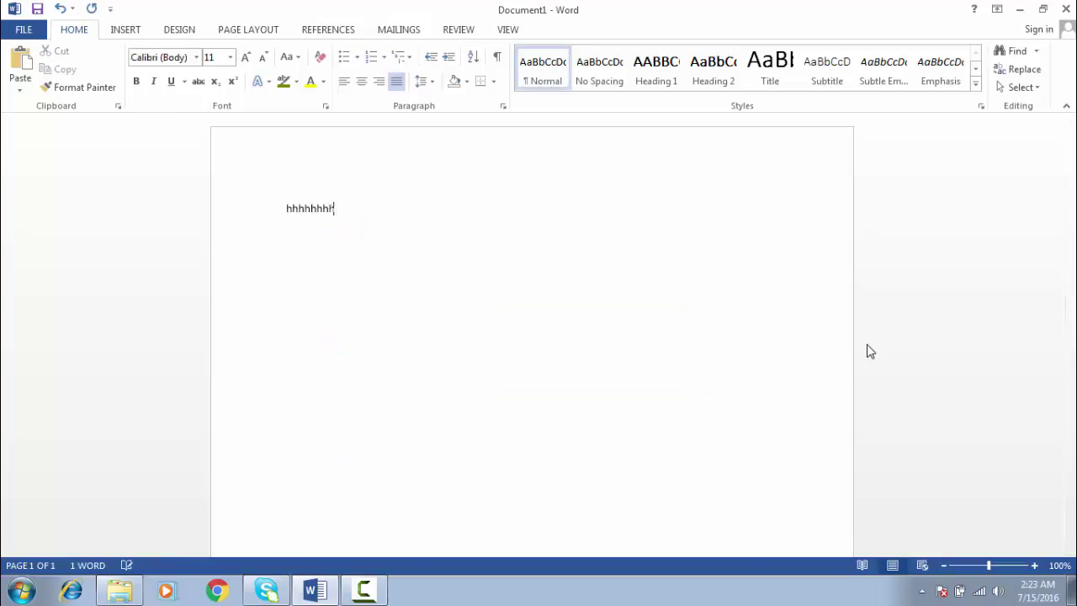
pyautogui.write('hhhhhhhhhhhhhhhhhhhhhhhhhhhhhhhhhhhhhhhhhhhhhhhhhhhhhhh')
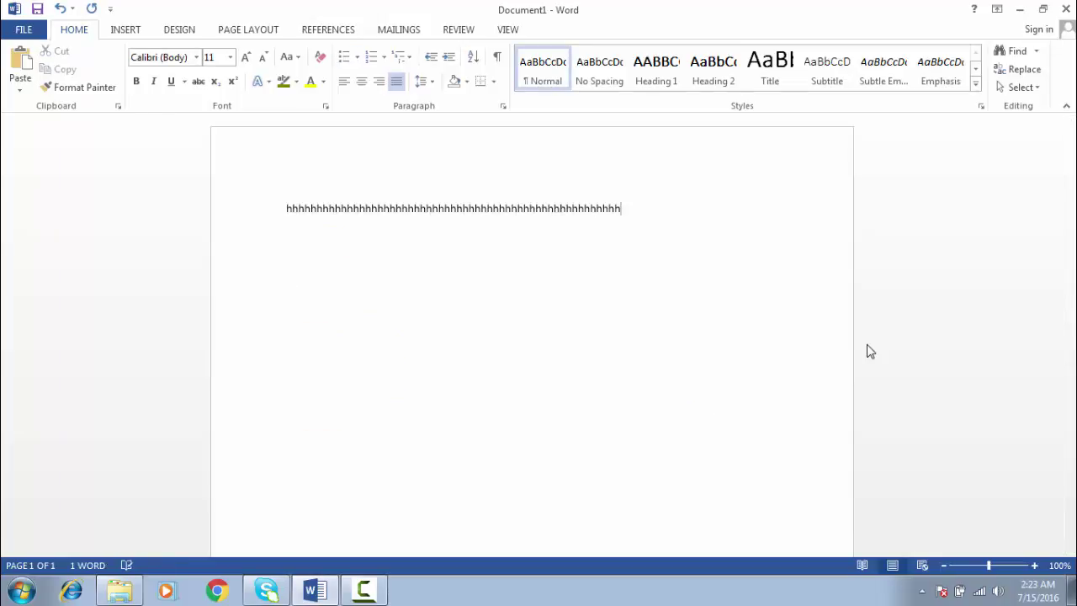
pyautogui.write('hhhhhhhhhhhhhhhhhhhhhhhhhhhhhhhhhhhhhhhhhhhhhhhhhhhhhhhhhhhhhhhhhhhhhhhhh')
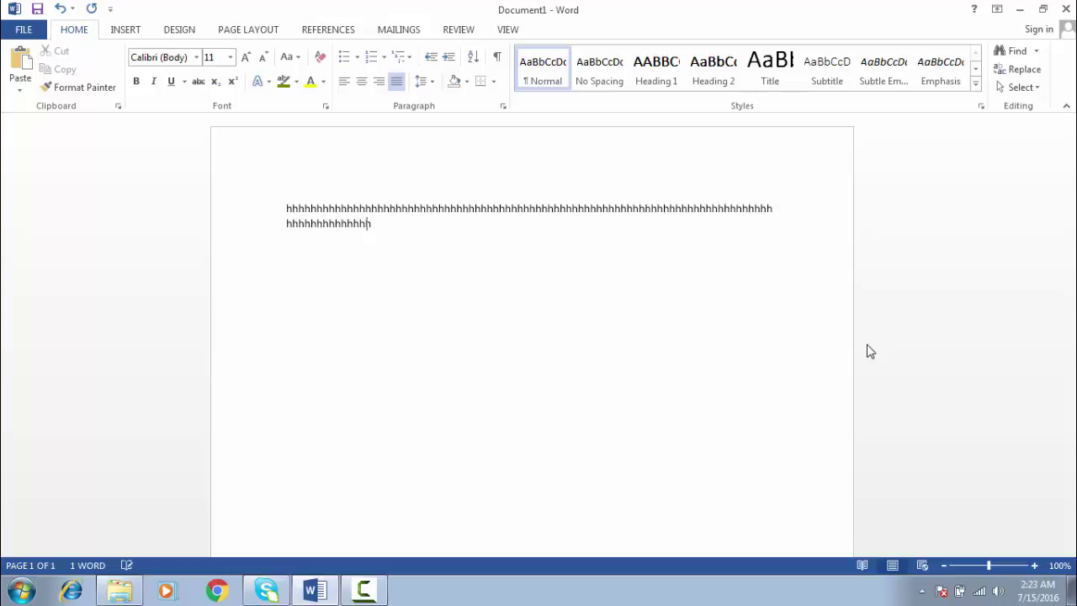
pyautogui.write('hhhhhhhhhhhhhhhhhhhhhhhhhhhhhhhhhhhhhh')
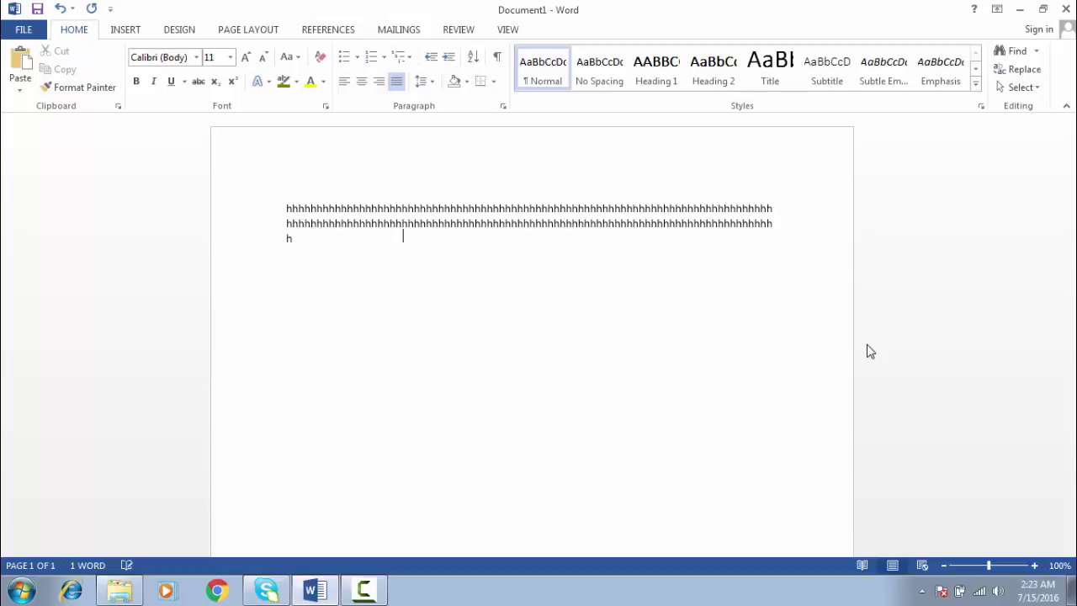
pyautogui.write('hhhhhhhhhhhhhhhhhhh')
# - Copy the filler paragraph and paste it three times below the original, starting on a new line
pyautogui.hotkey('ctrl', 'a')
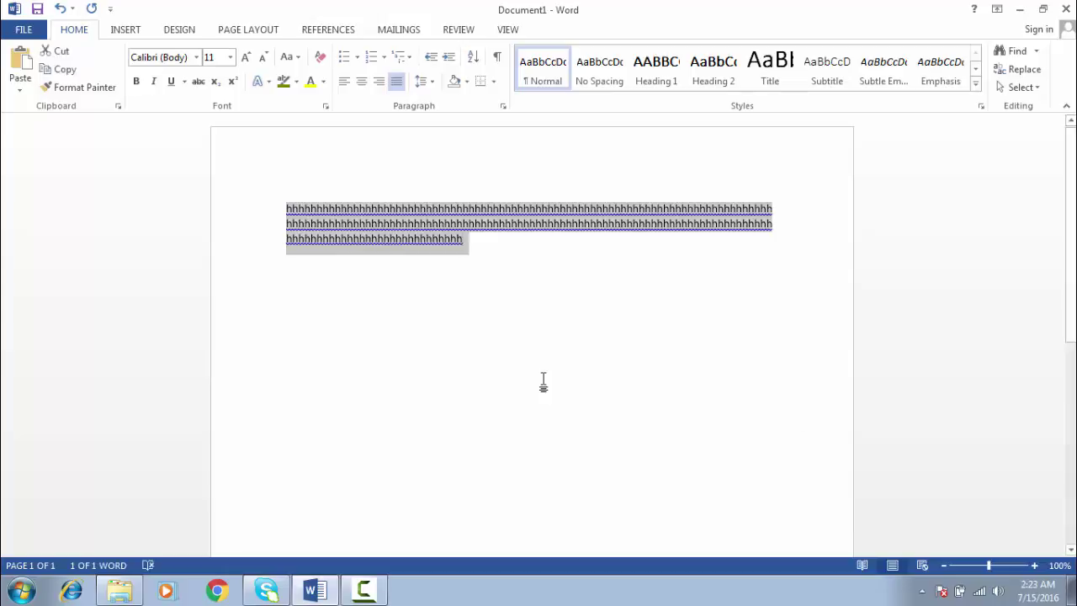
pyautogui.click(524, 278)
pyautogui.press('Return')
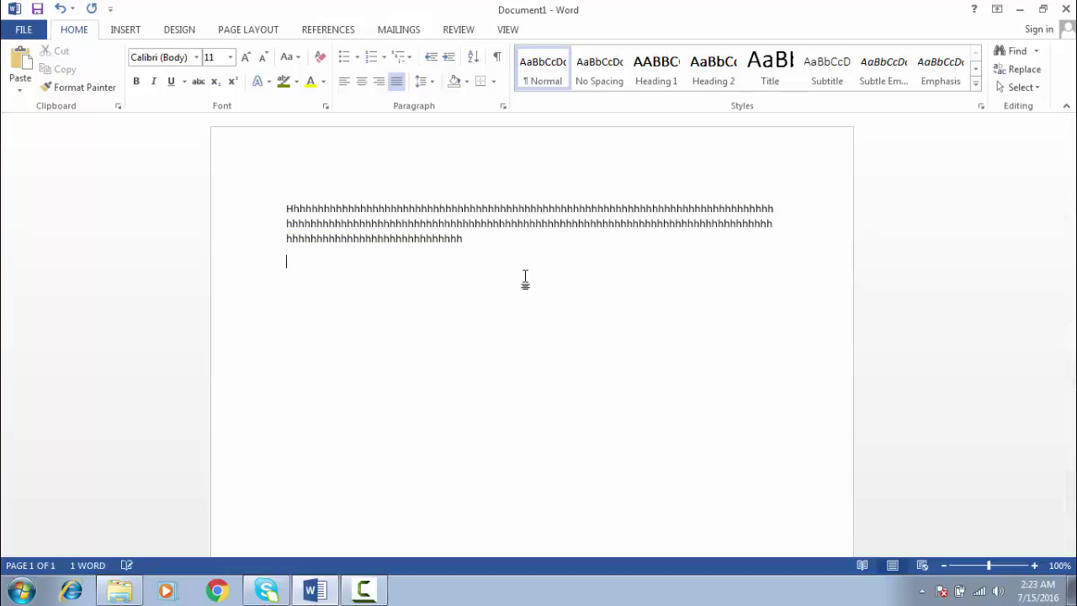
pyautogui.hotkey('ctrl', 'v')
pyautogui.hotkey('ctrl', 'v')
pyautogui.hotkey('ctrl', 'v')
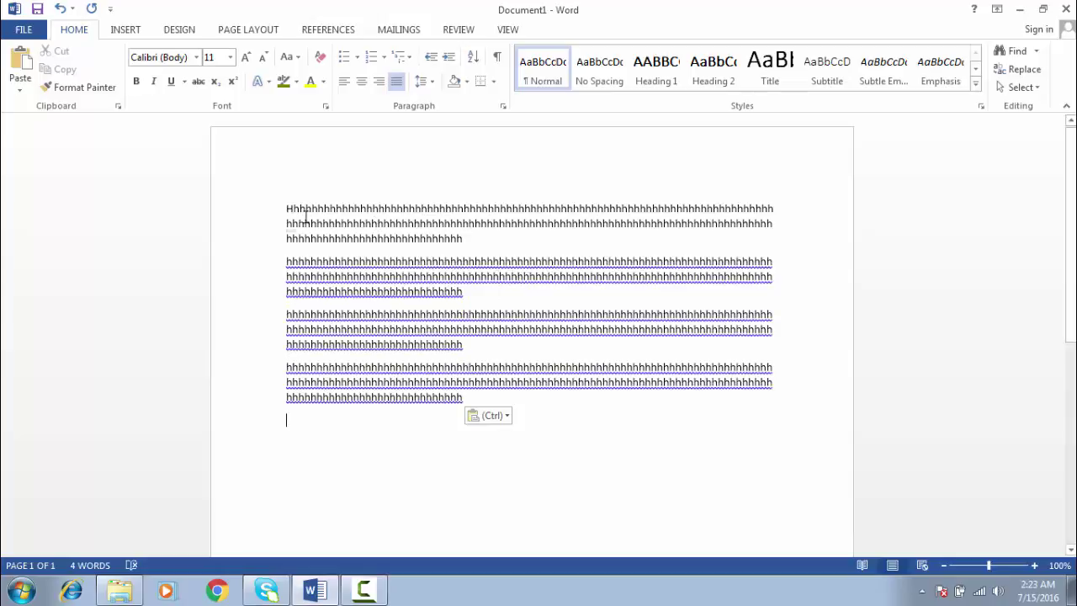
# - Set the line spacing of all four filler paragraphs to 1.0
pyautogui.moveTo(283, 210); pyautogui.dragTo(497, 389)
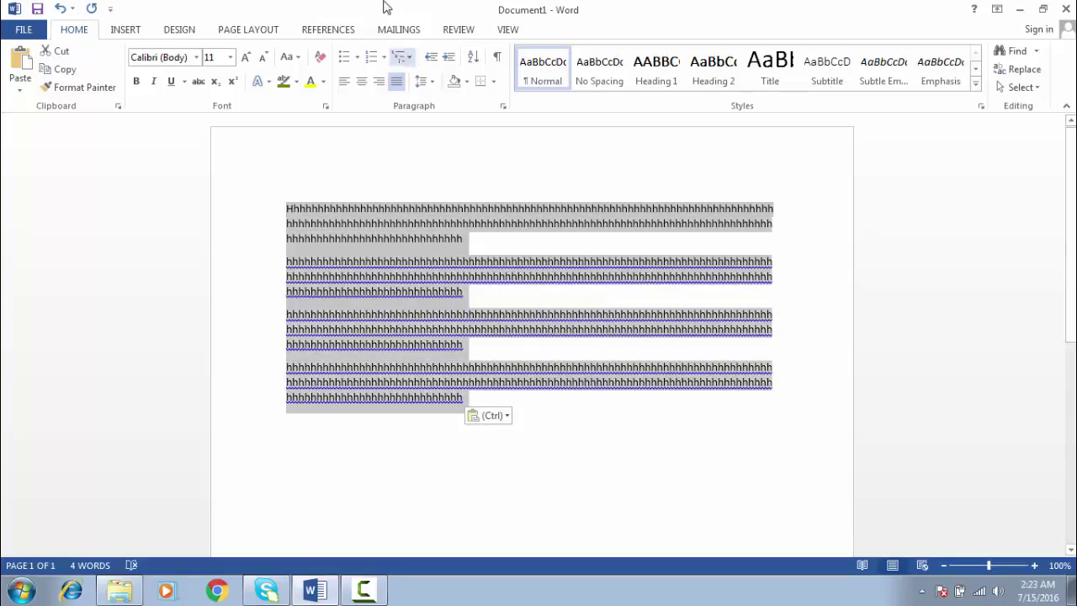
pyautogui.click(429, 86)
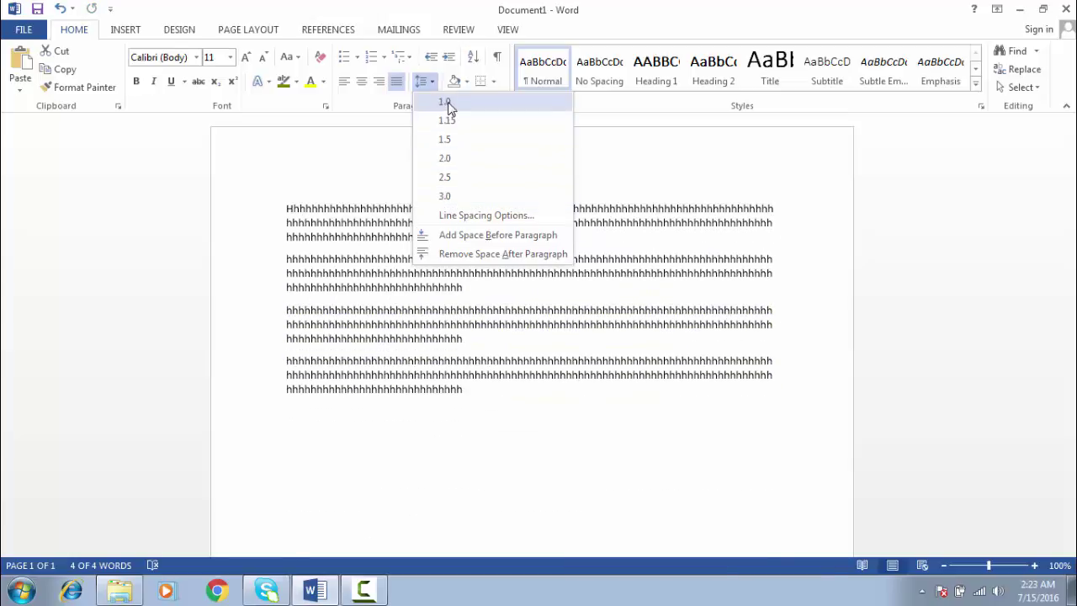
pyautogui.click(447, 103)
# - Review the indentation and spacing settings of all the text in the detailed line spacing options
pyautogui.hotkey('ctrl', 'a')
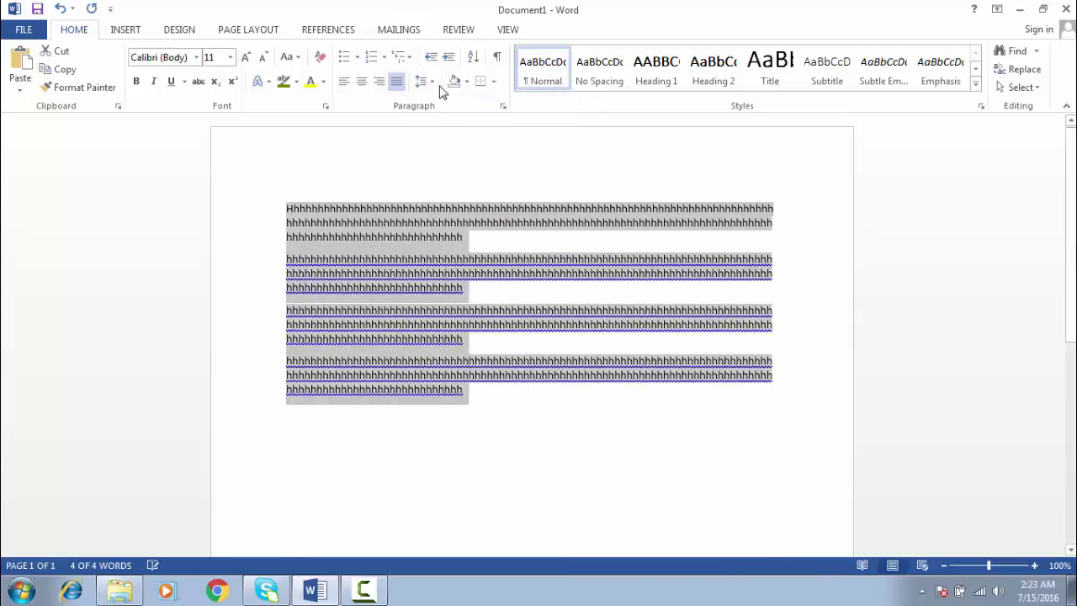
pyautogui.click(434, 87)
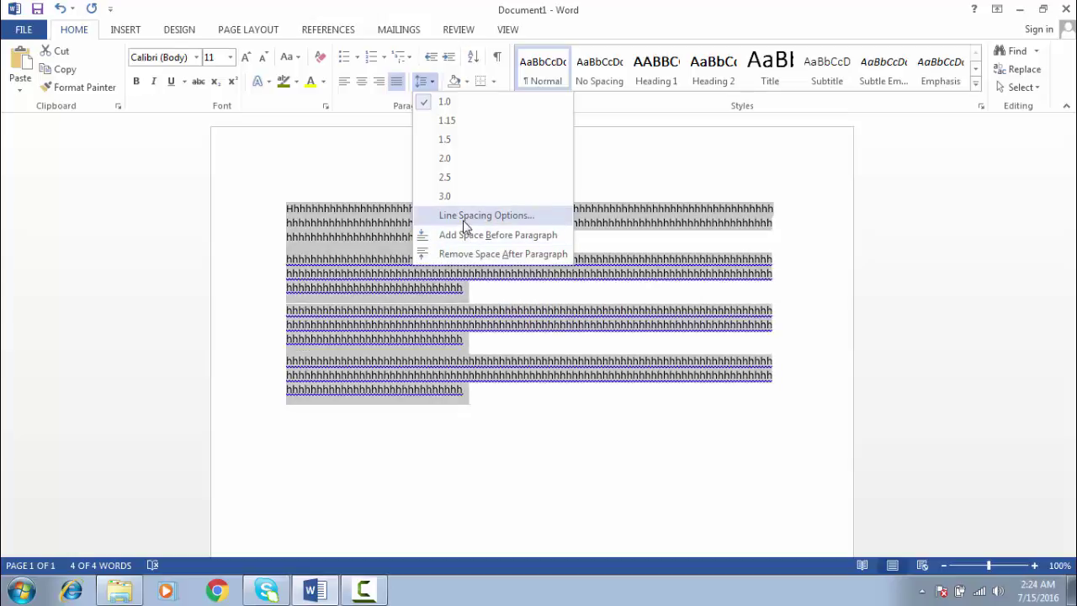
pyautogui.click(463, 217)
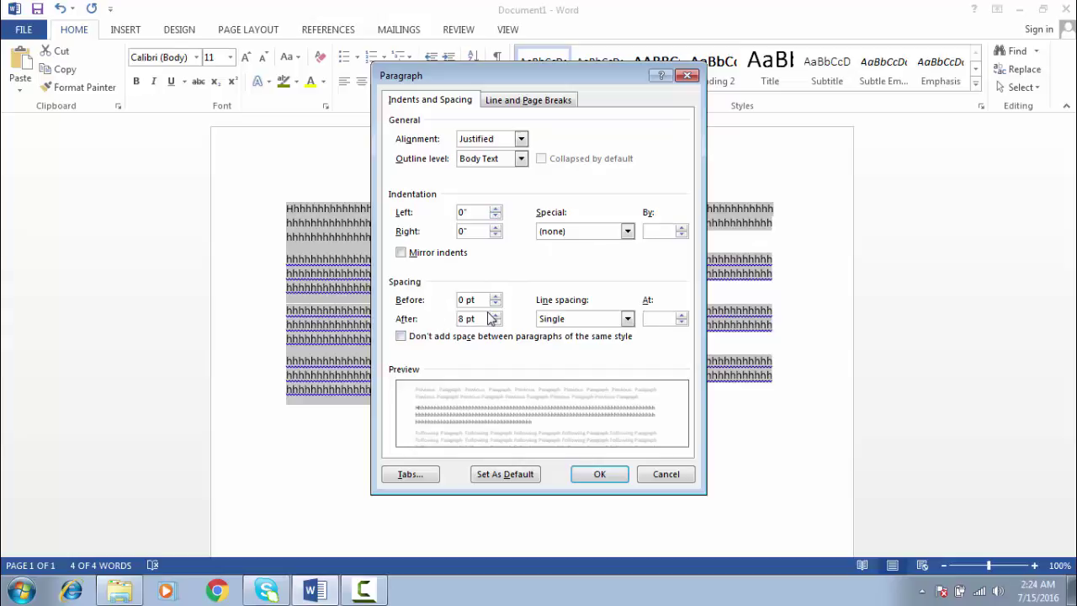
pyautogui.click(613, 479)
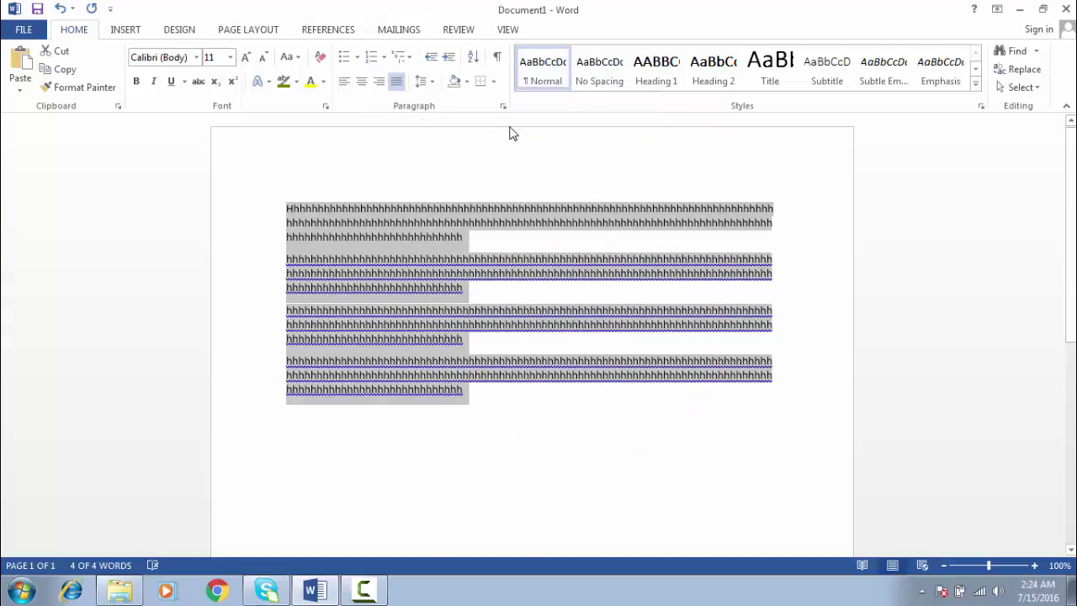
# - Shade all four selected filler paragraphs with the darkest blue-gray theme colour
pyautogui.click(467, 82)
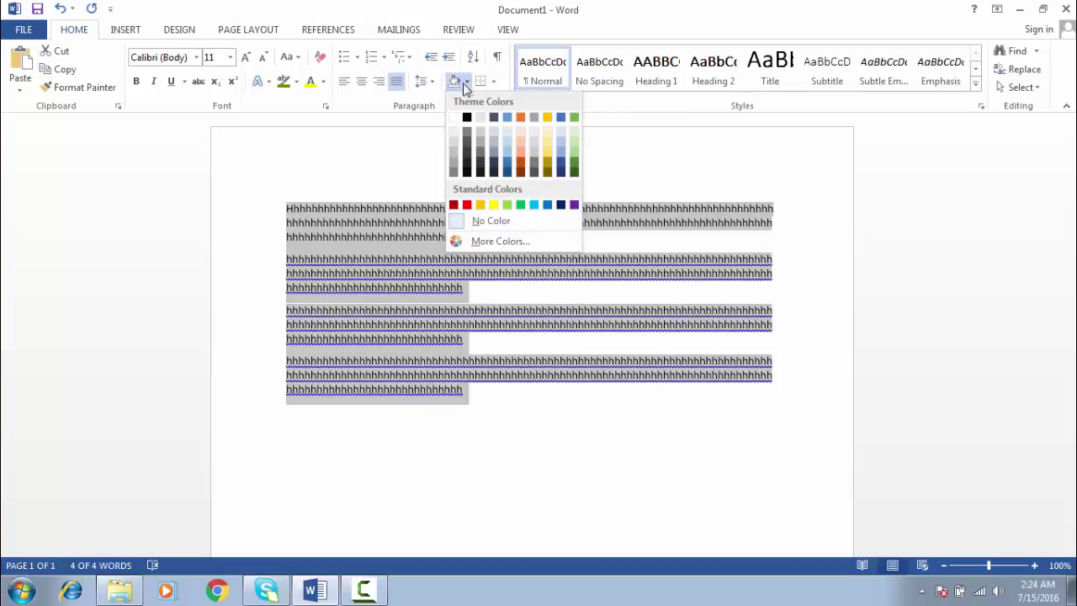
pyautogui.click(399, 155)
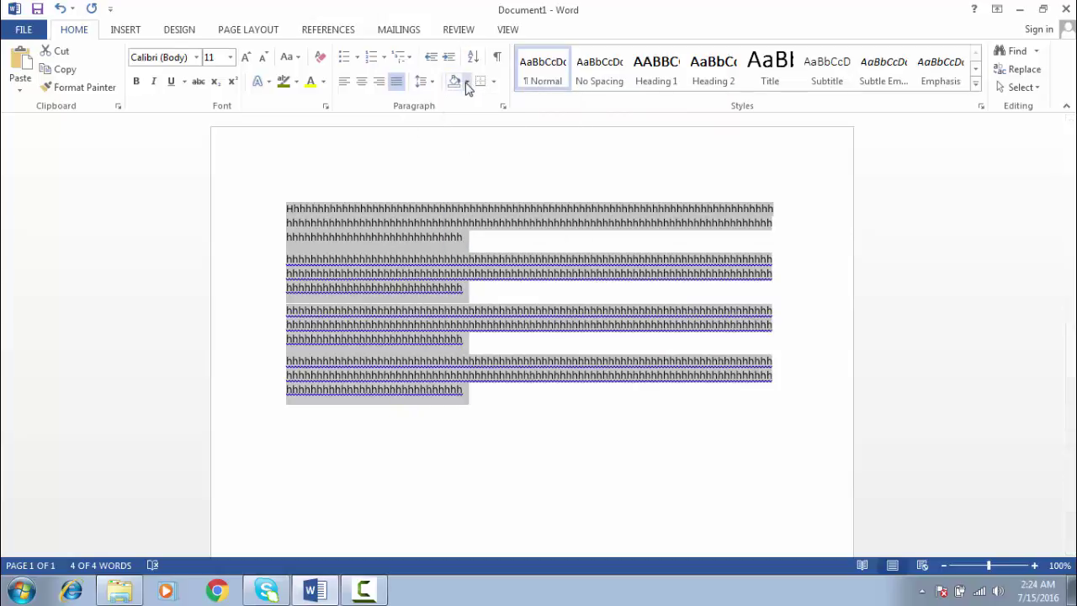
pyautogui.click(468, 82)
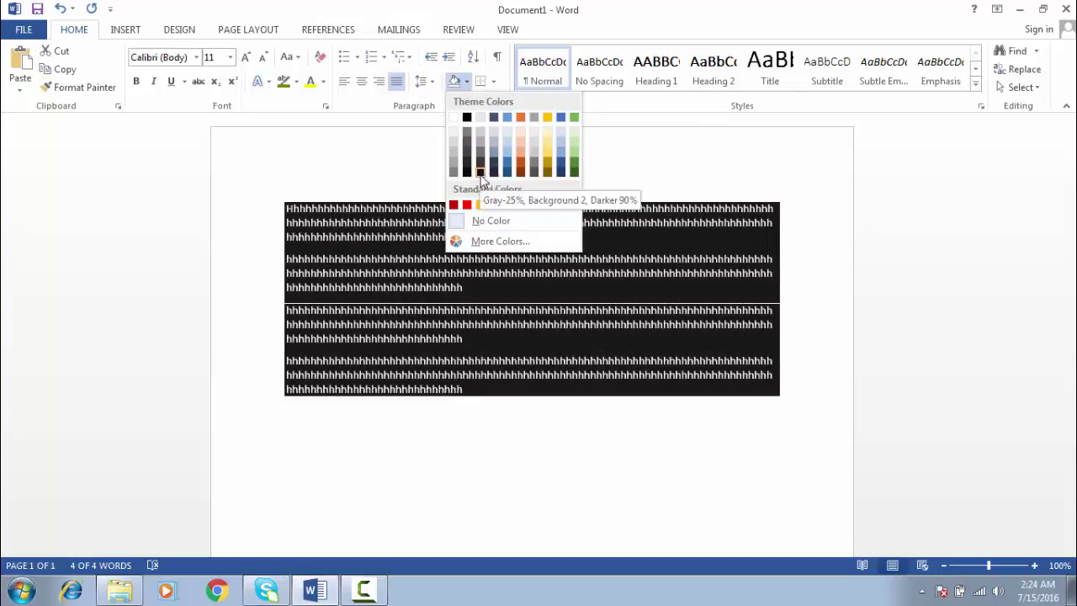
pyautogui.click(494, 174)
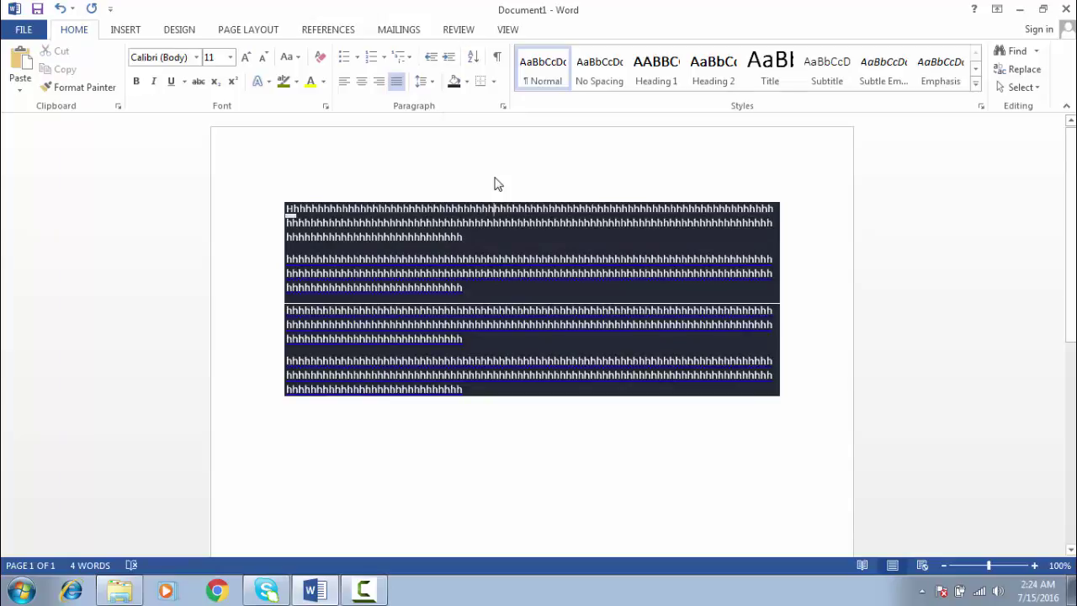
# - Review the border options for the whole text and the full gallery of text styles without applying any
pyautogui.hotkey('ctrl', 'a')
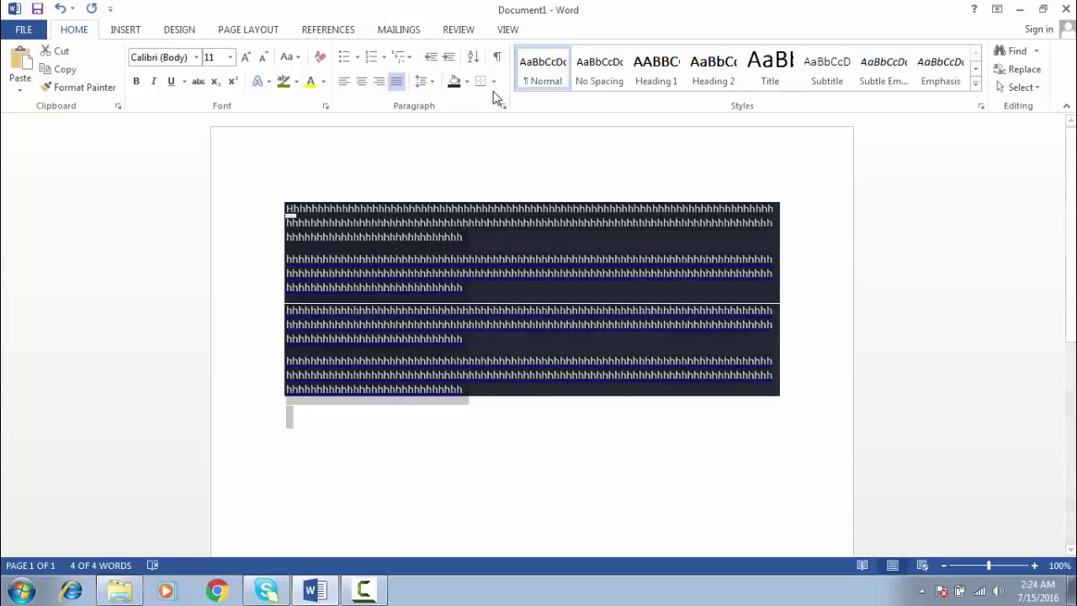
pyautogui.click(494, 82)
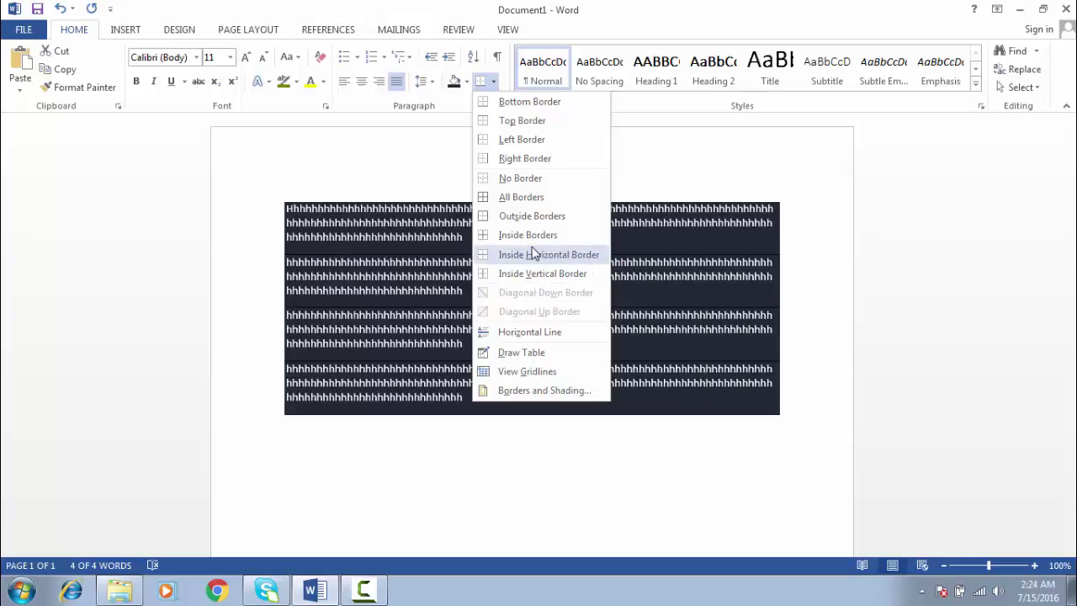
pyautogui.click(400, 176)
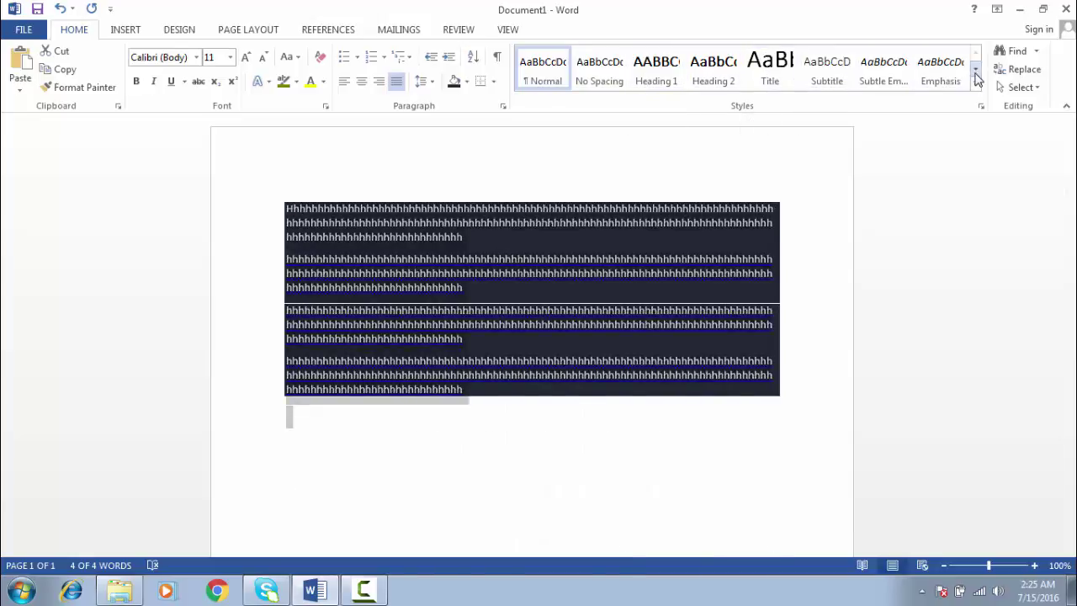
pyautogui.click(976, 70)
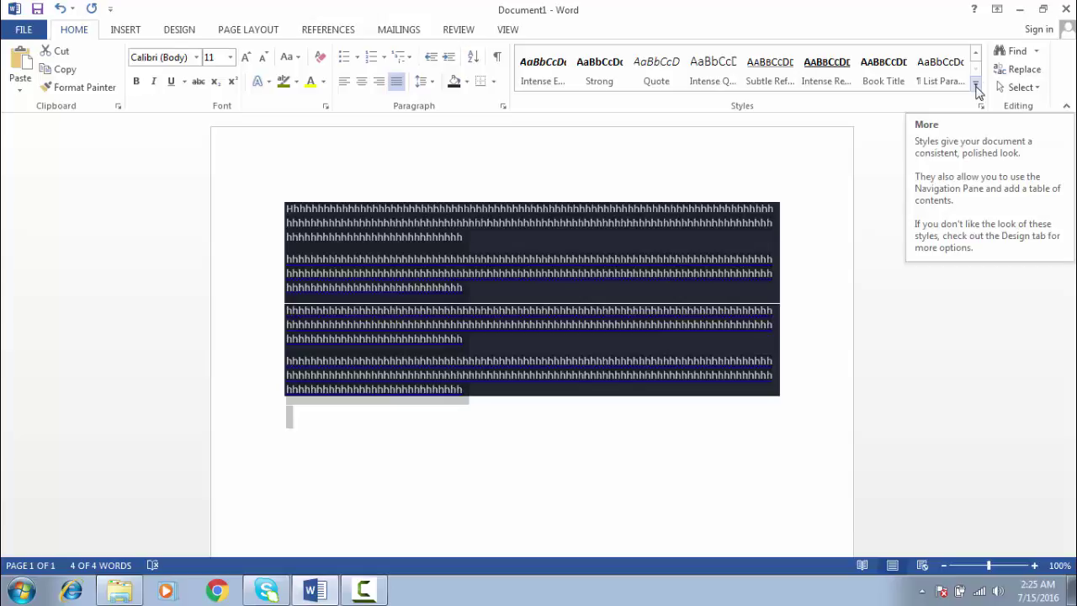
pyautogui.click(979, 94)
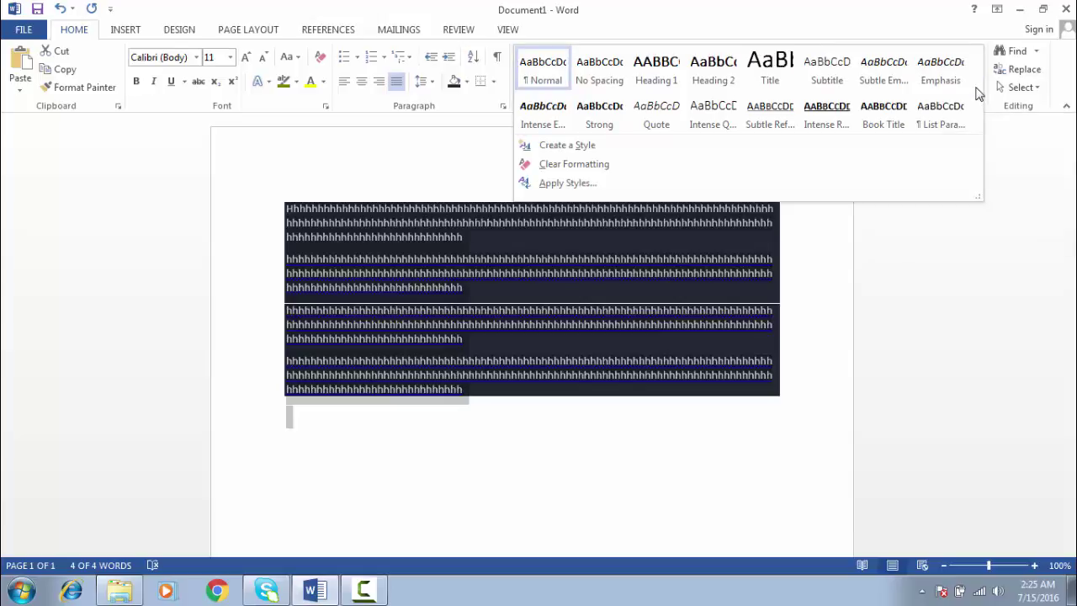
pyautogui.click(913, 252)
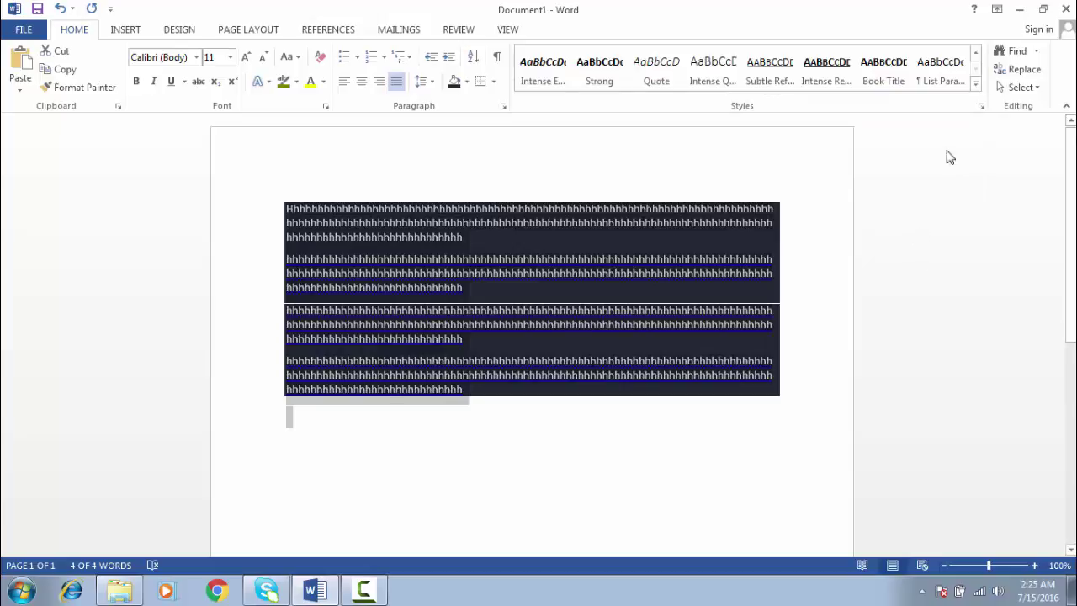
# - Insert a short first name in the middle of the first paragraph's first line and delete the three paragraphs below
pyautogui.click(533, 217)
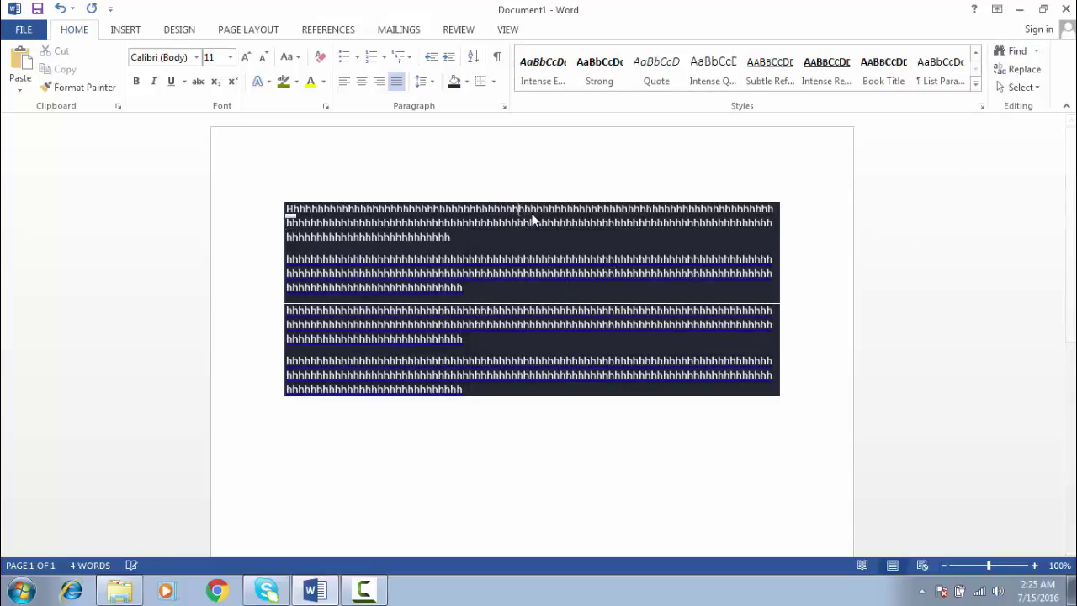
pyautogui.write('a')
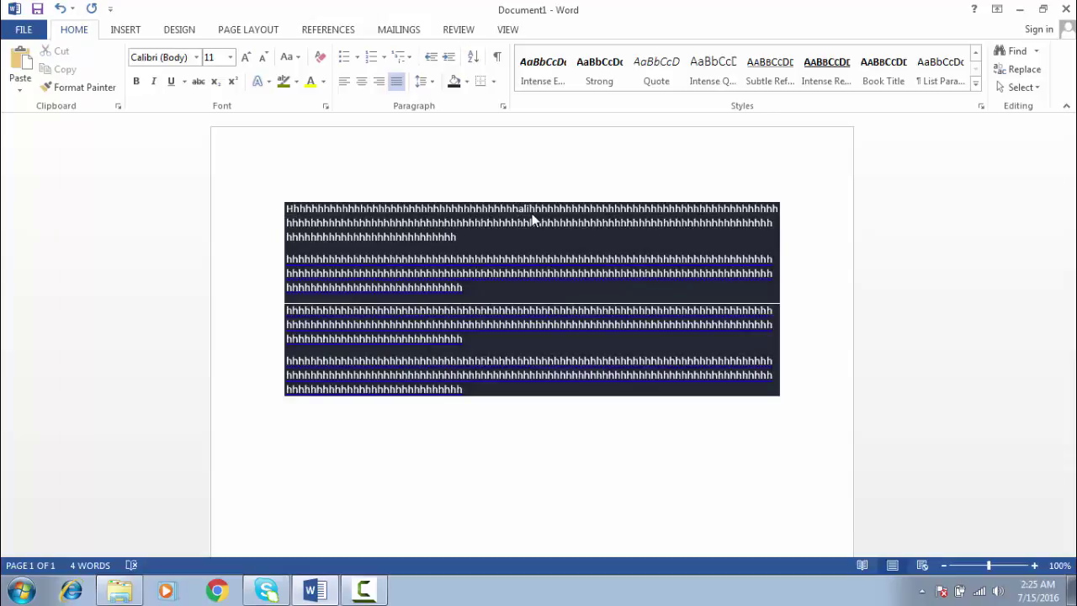
pyautogui.hotkey('ctrl', 'a')
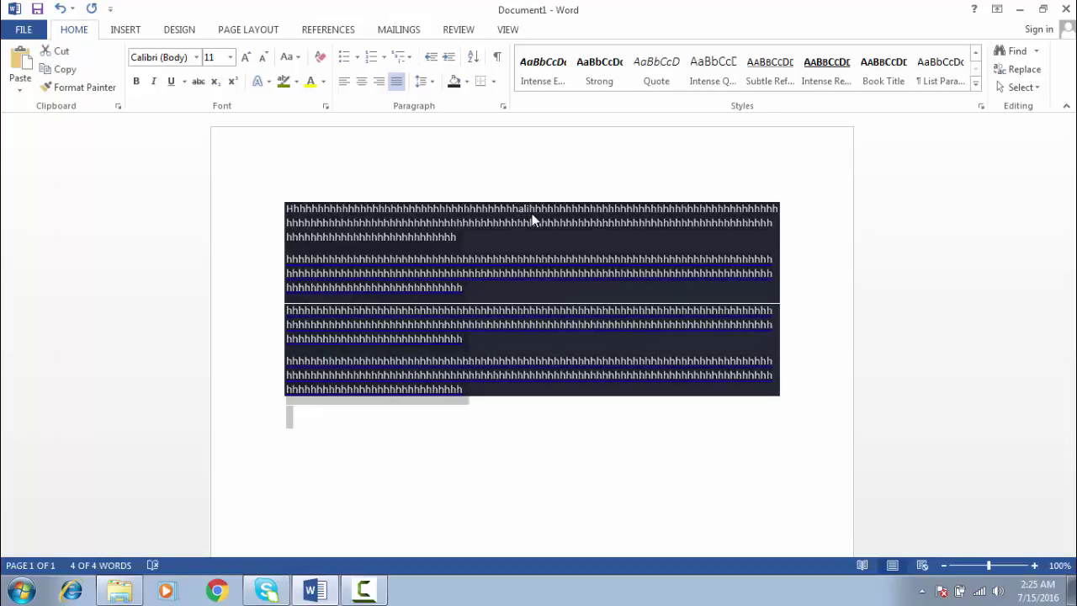
pyautogui.moveTo(286, 258); pyautogui.dragTo(462, 341)
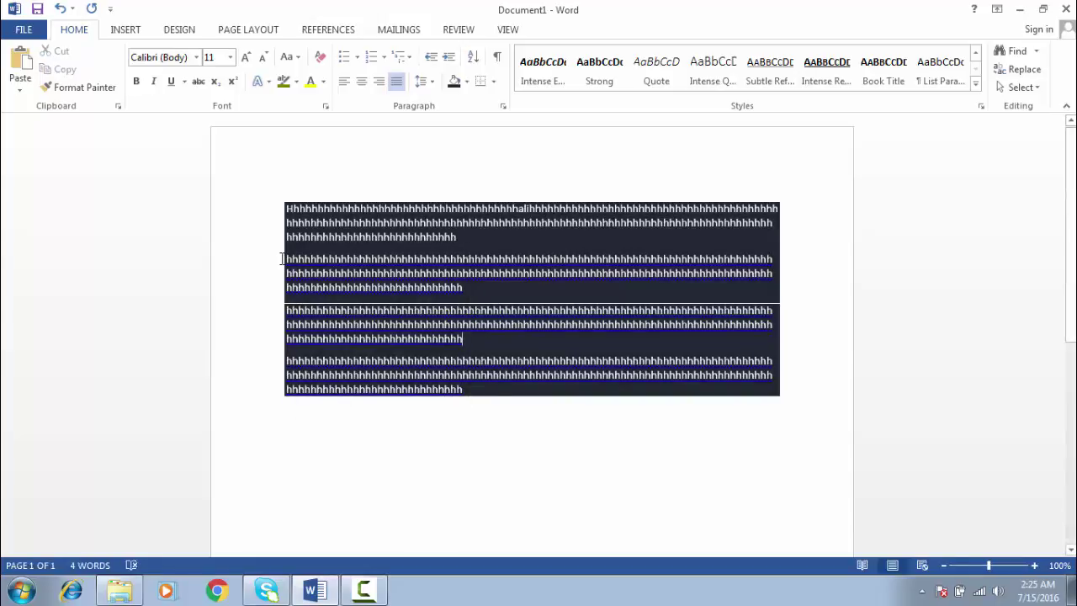
pyautogui.hotkey('ctrl', 'z')
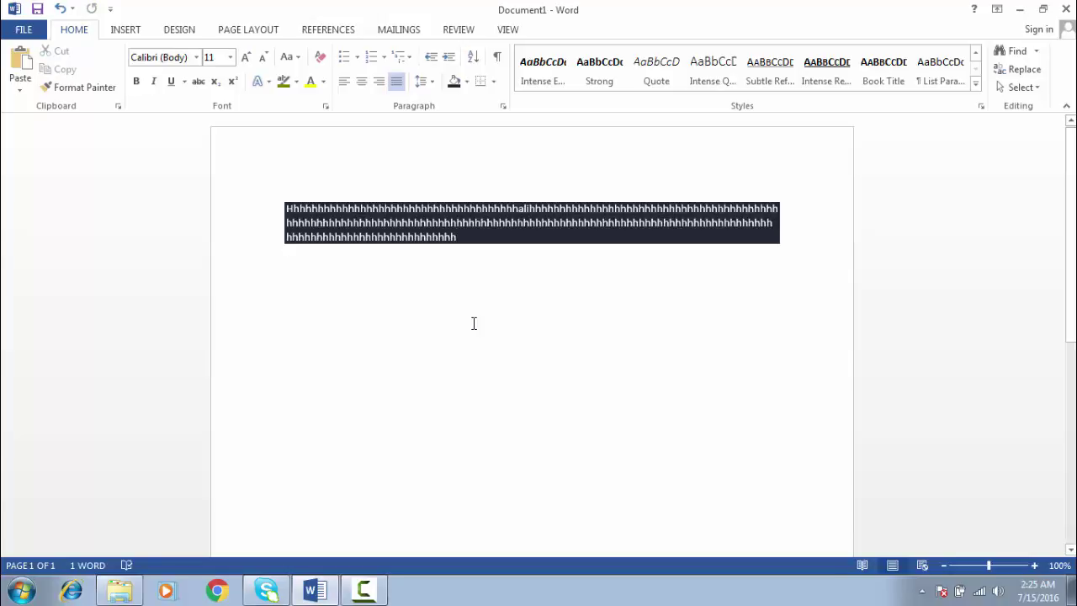
# - Copy the whole document content and paste it three times in place of the selection
pyautogui.hotkey('ctrl', 'a')
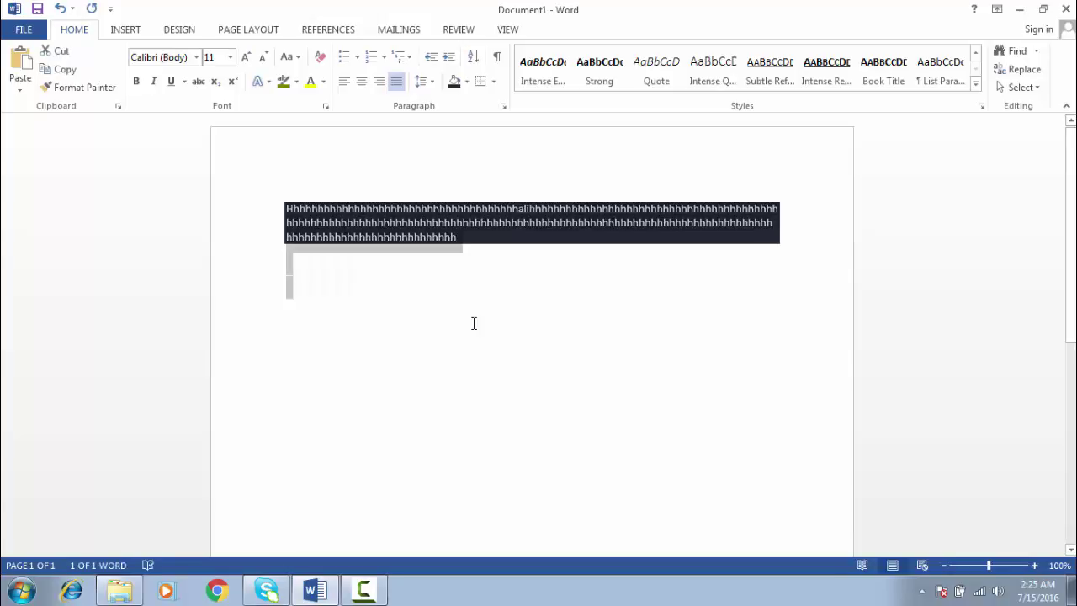
pyautogui.hotkey('ctrl', 'c')
pyautogui.hotkey('ctrl', 'v')
pyautogui.hotkey('ctrl', 'v')
pyautogui.hotkey('ctrl', 'v')
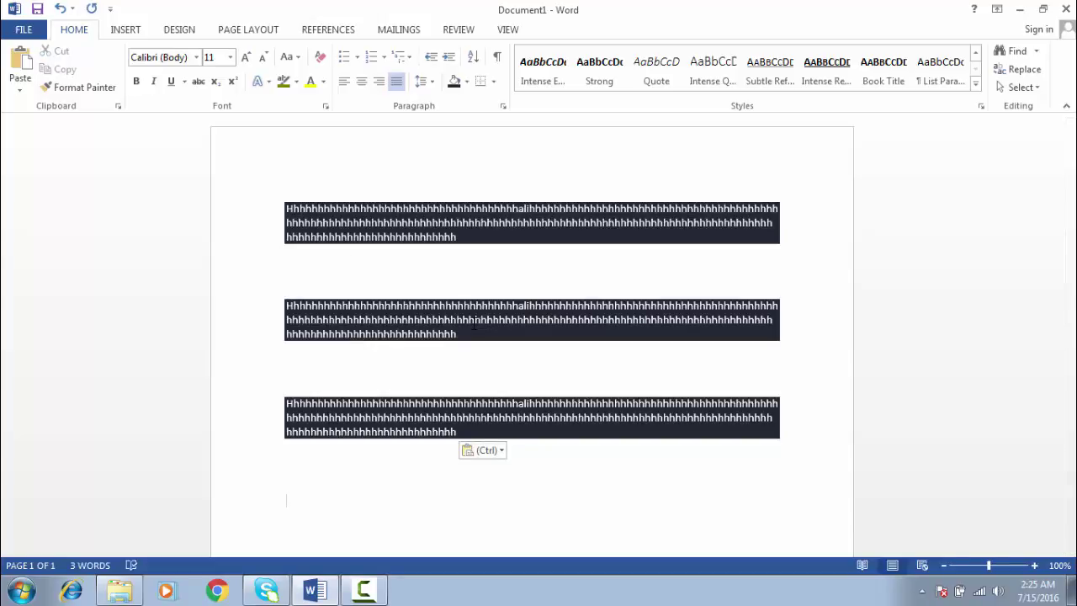
# - Search the document for the short first name inserted in the paragraphs, and close the search results
pyautogui.hotkey('ctrl', 'a')
pyautogui.click(1036, 51)
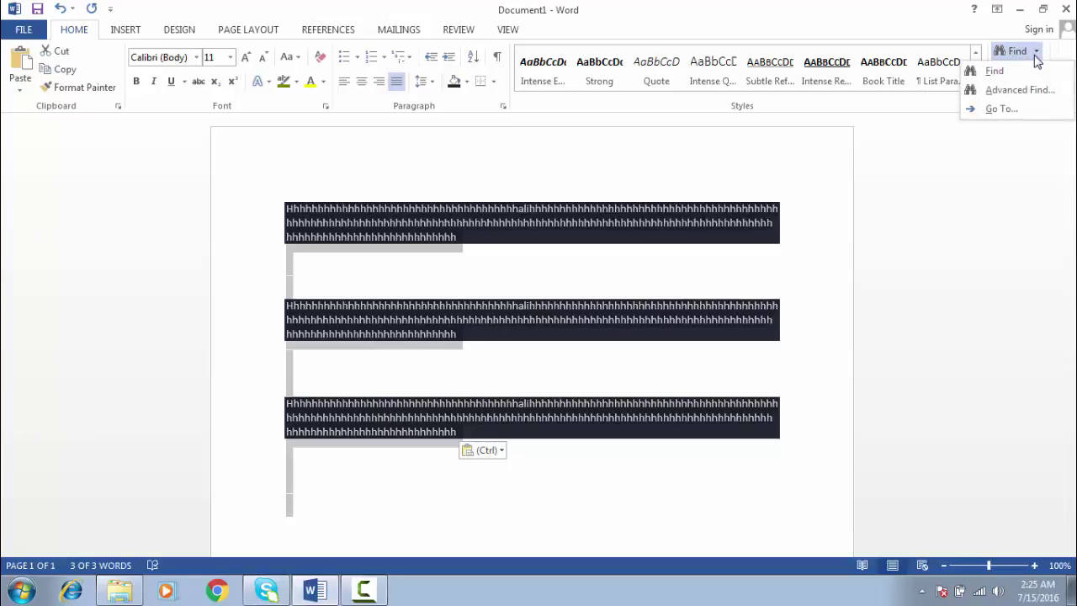
pyautogui.click(1014, 72)
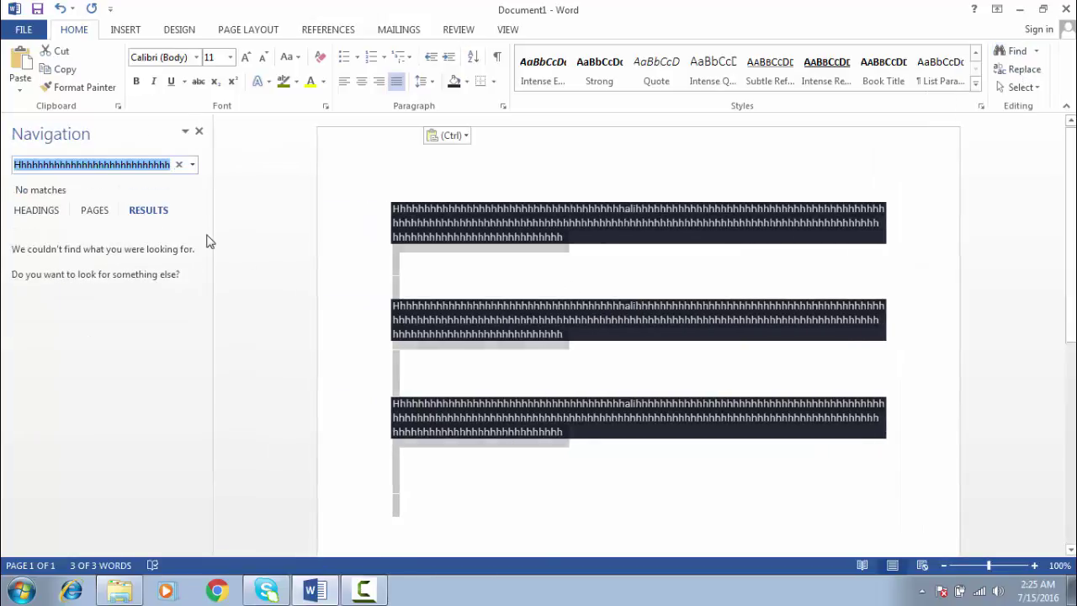
pyautogui.press('BackSpace')
pyautogui.write('ali')
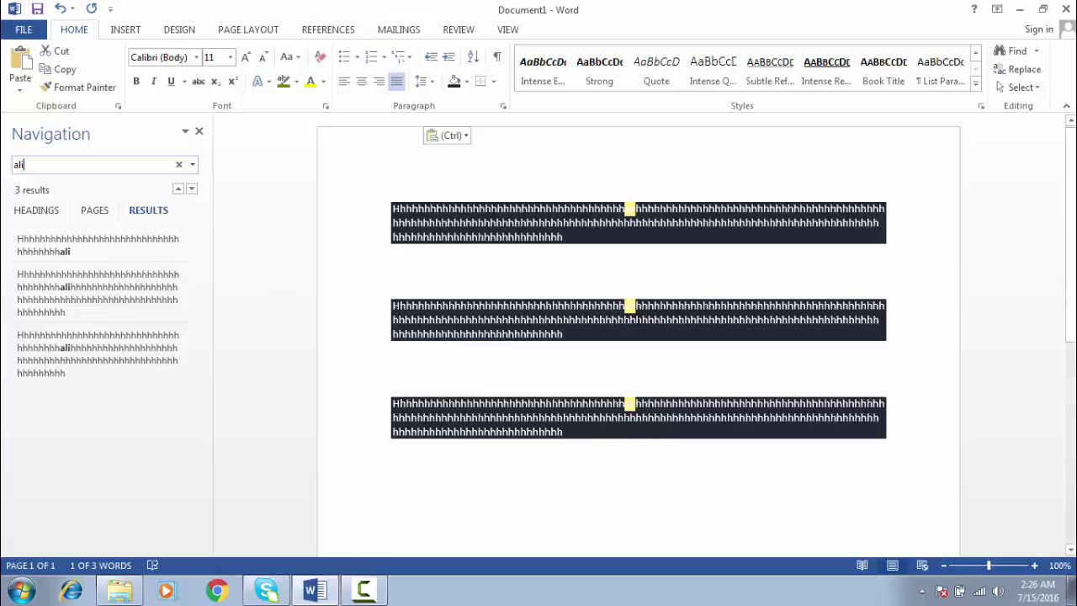
pyautogui.click(199, 133)
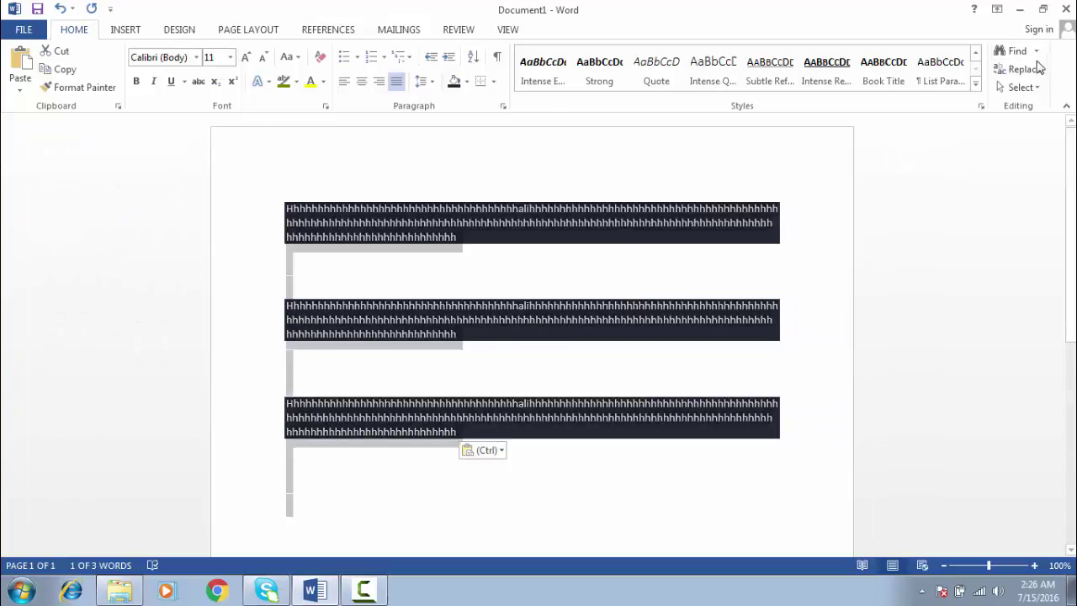
# - Replace every occurrence of the inserted first name with another first name throughout the document
pyautogui.click(1024, 71)
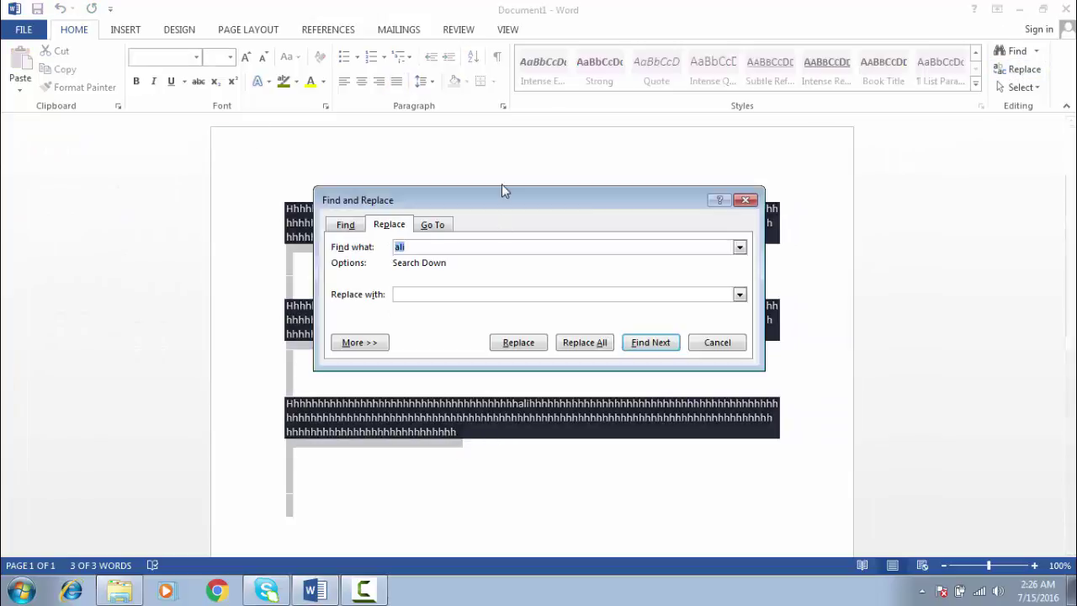
pyautogui.click(436, 299)
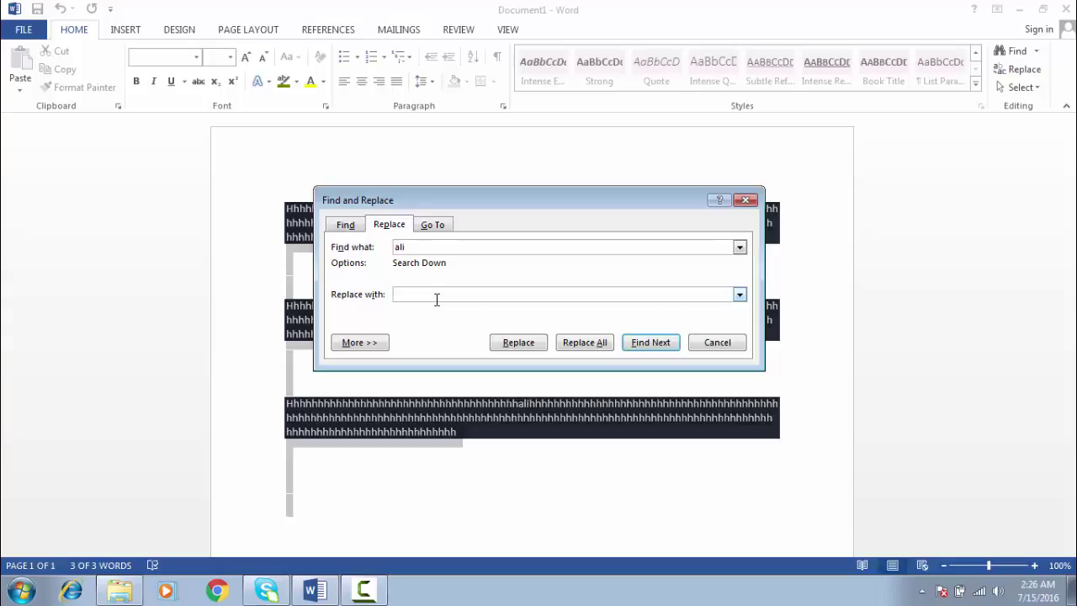
pyautogui.click(601, 342)
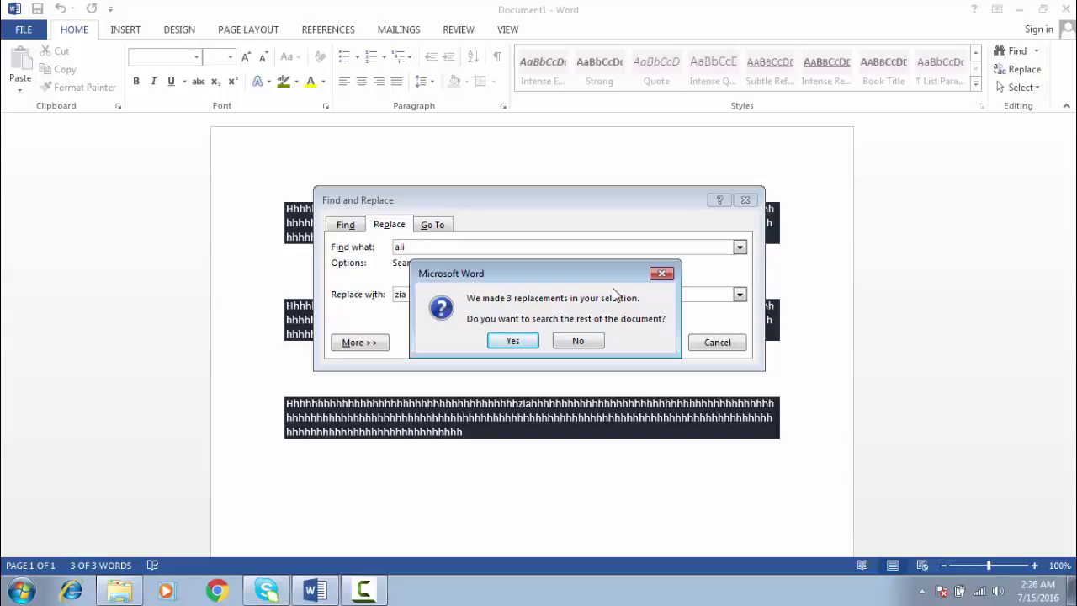
pyautogui.click(513, 340)
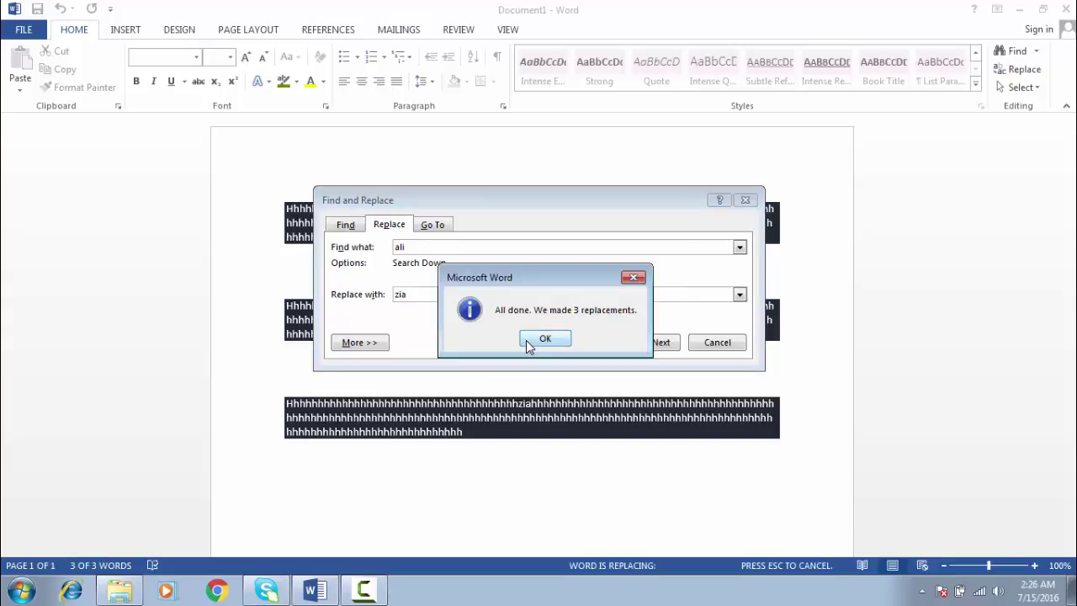
pyautogui.click(546, 339)
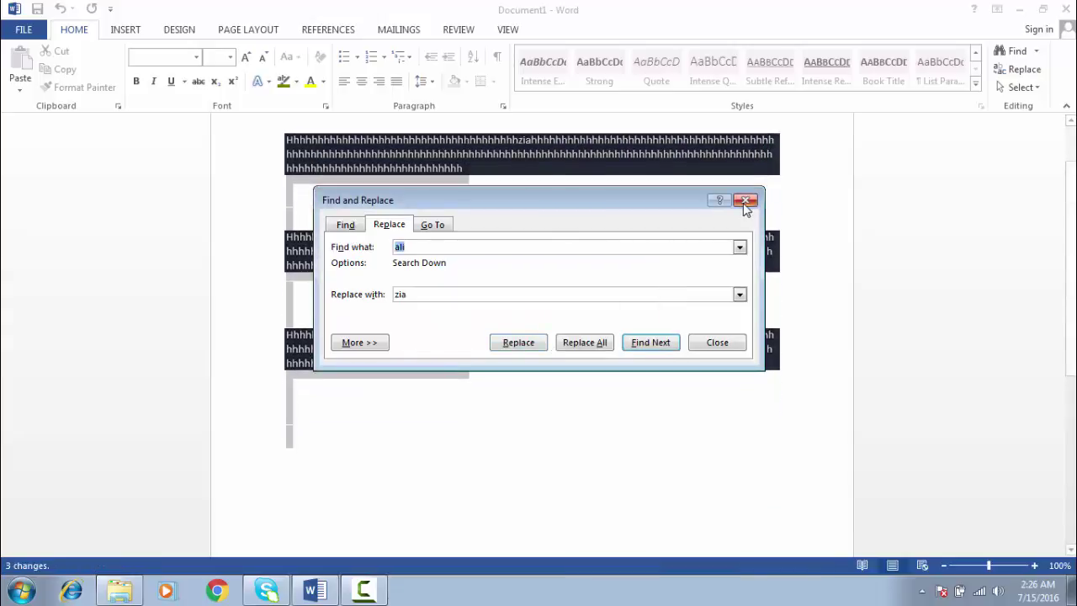
pyautogui.click(745, 200)
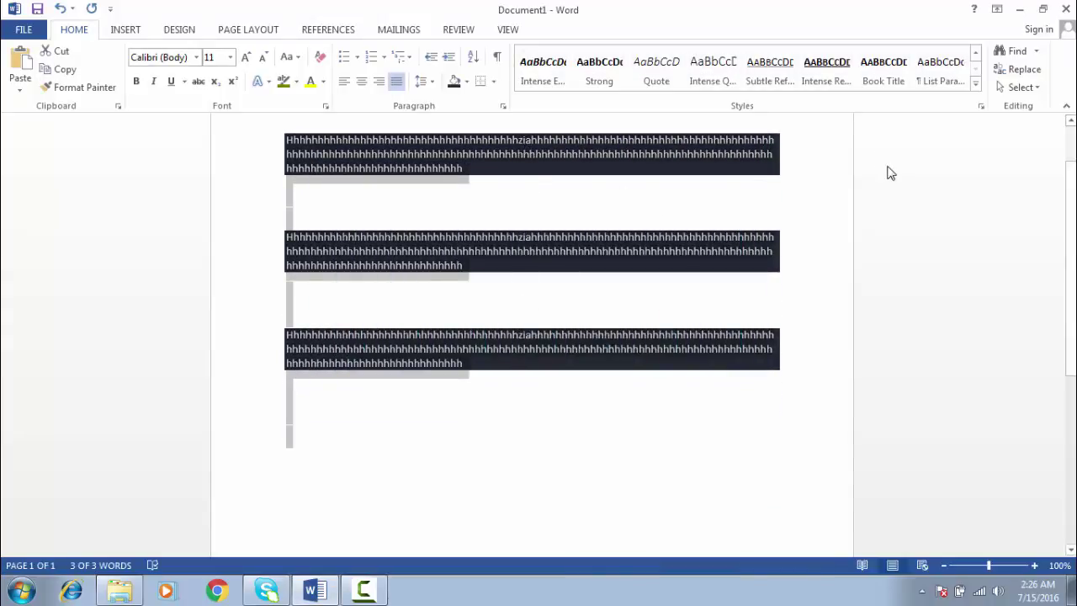
# - Review the selection options and select the entire document content twice, clearing the selection each time
pyautogui.click(1036, 94)
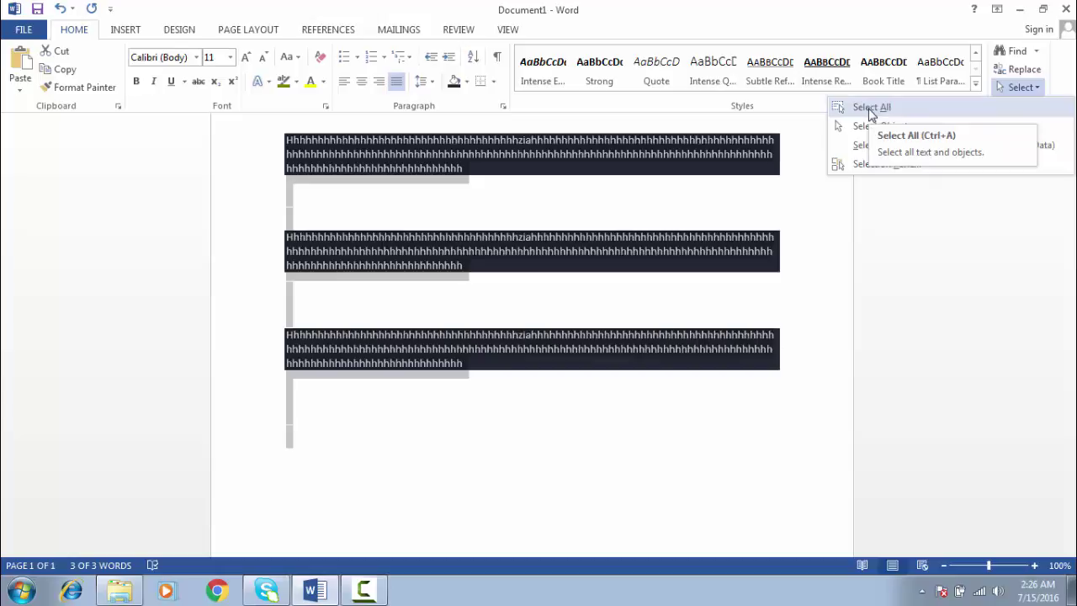
pyautogui.press('Escape')
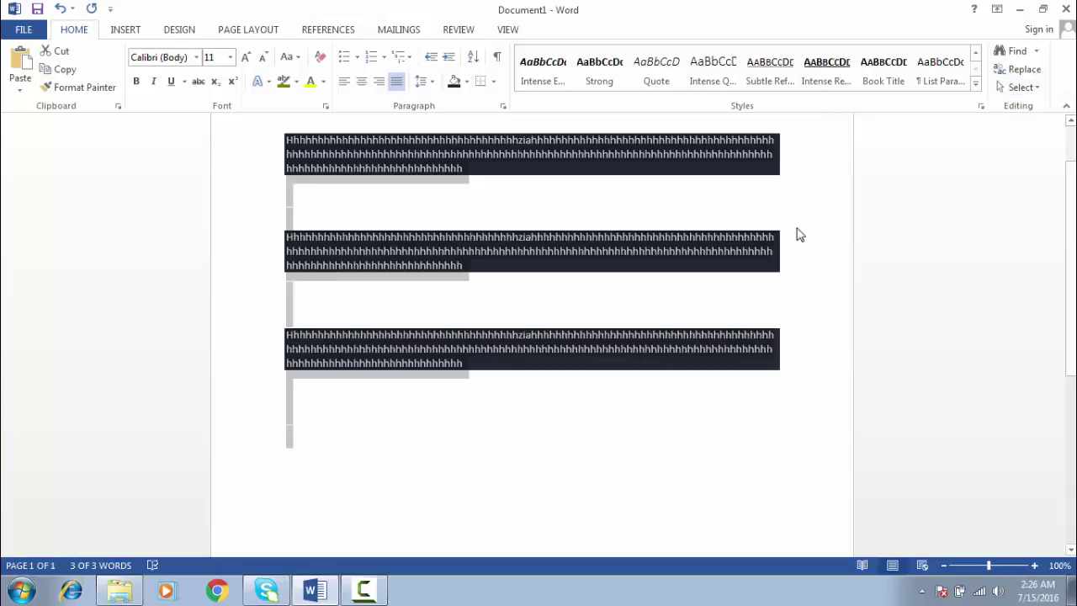
pyautogui.click(717, 183)
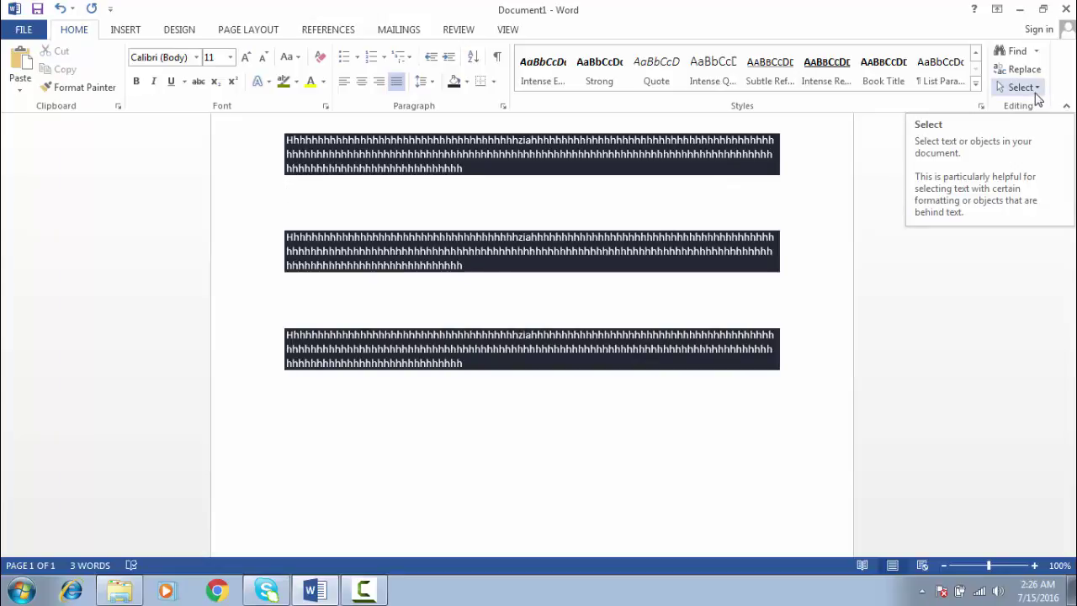
pyautogui.click(1035, 87)
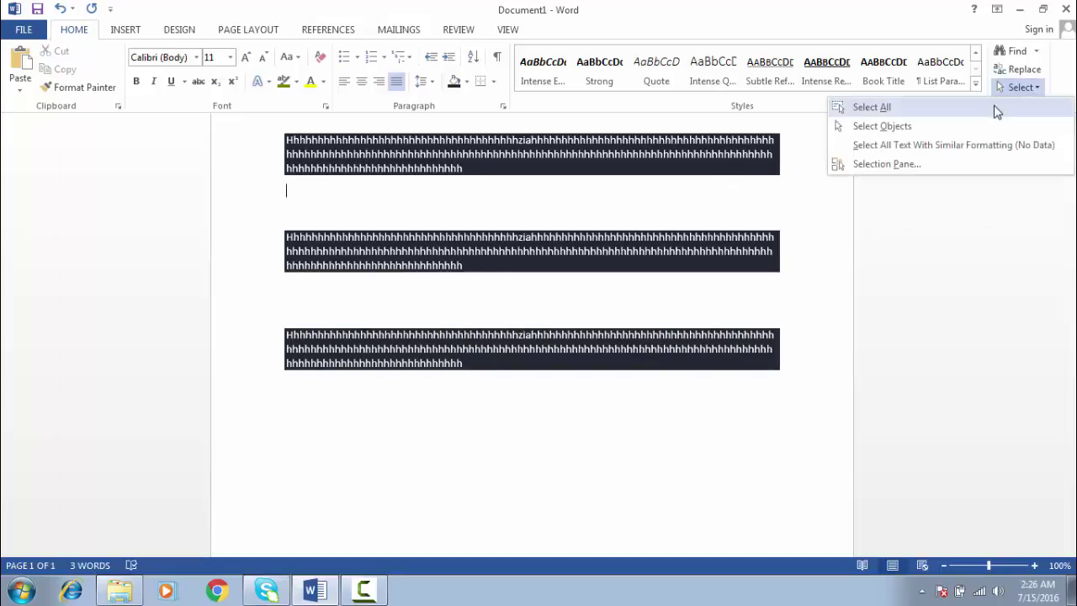
pyautogui.click(996, 111)
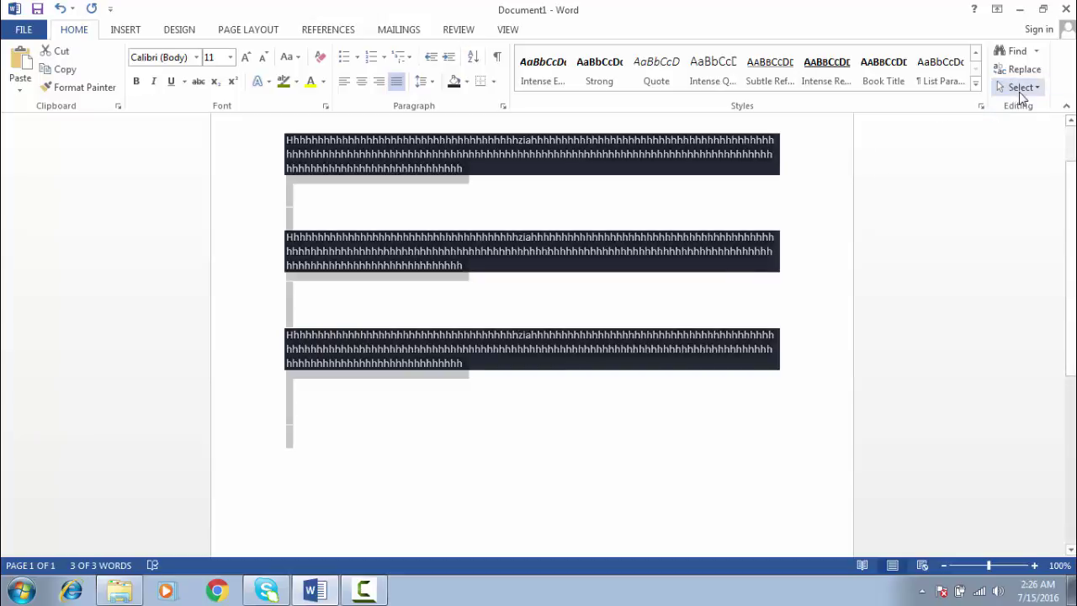
pyautogui.click(774, 276)
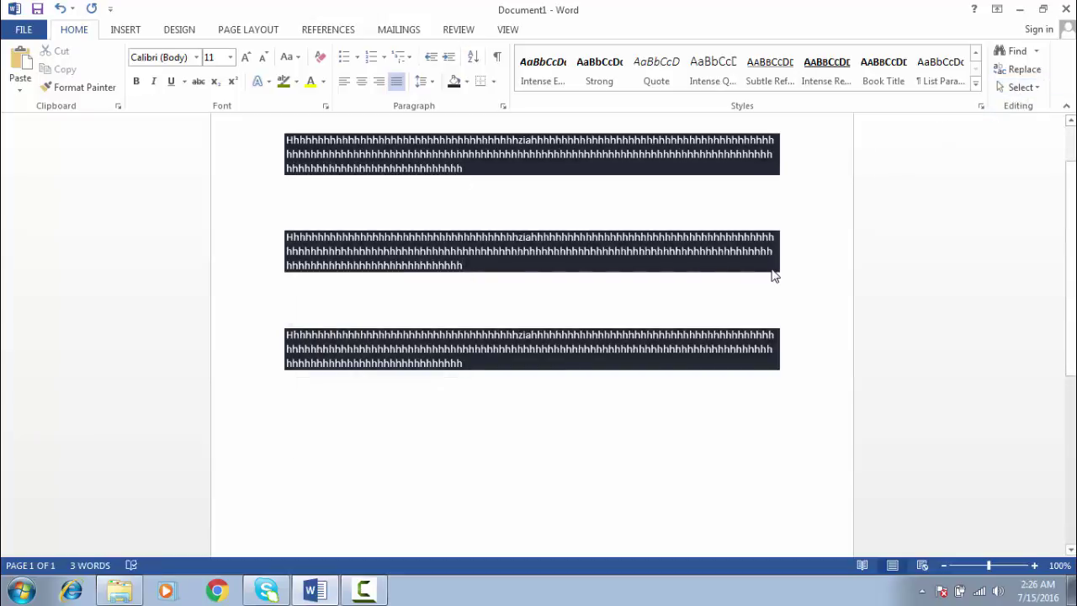
pyautogui.hotkey('ctrl', 'a')
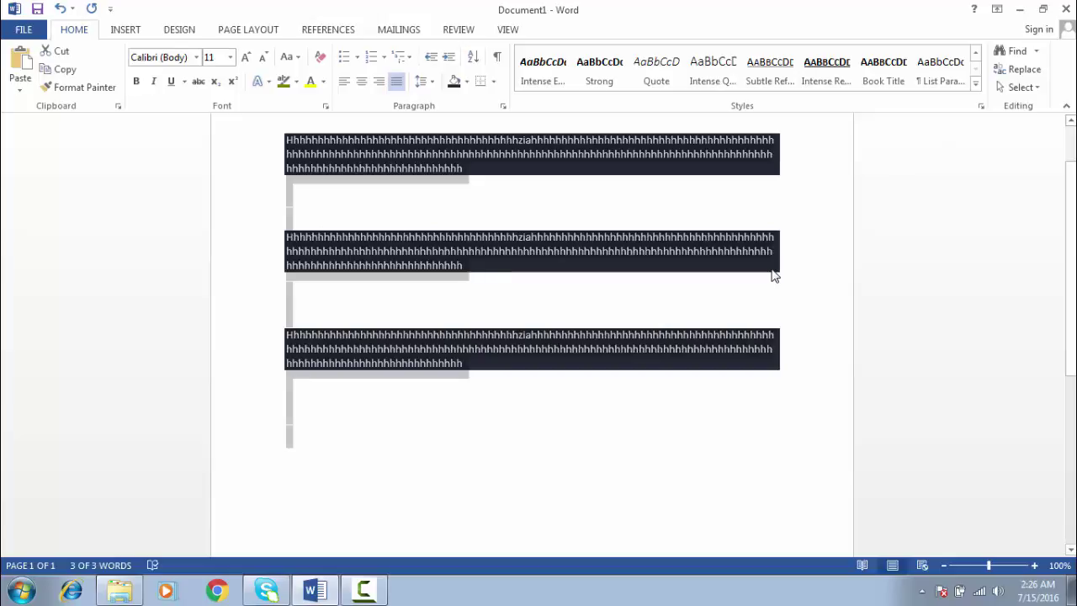
pyautogui.click(775, 276)
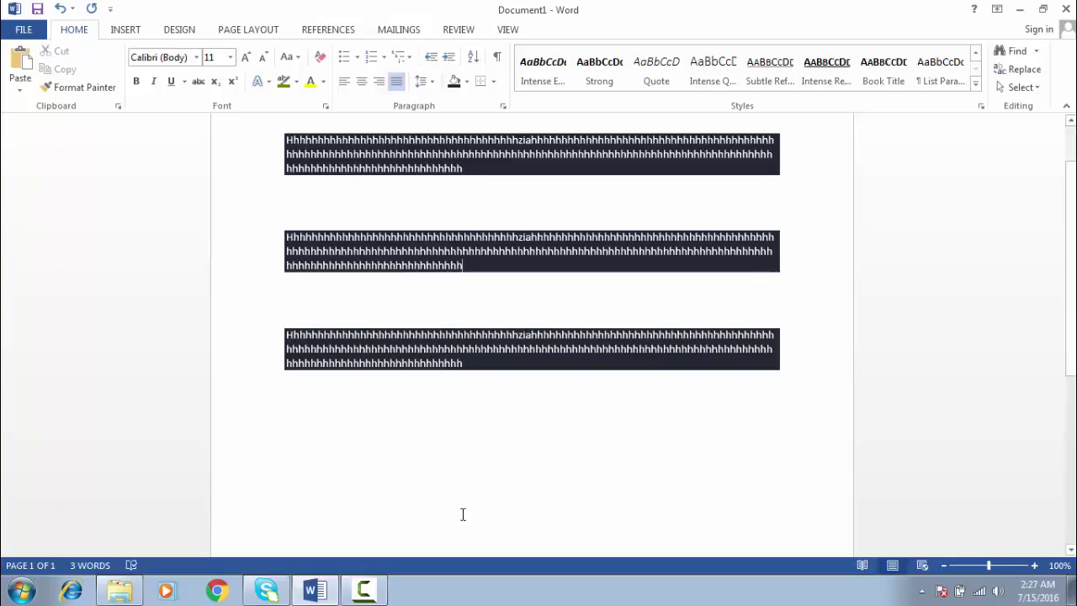
pyautogui.click(363, 590)
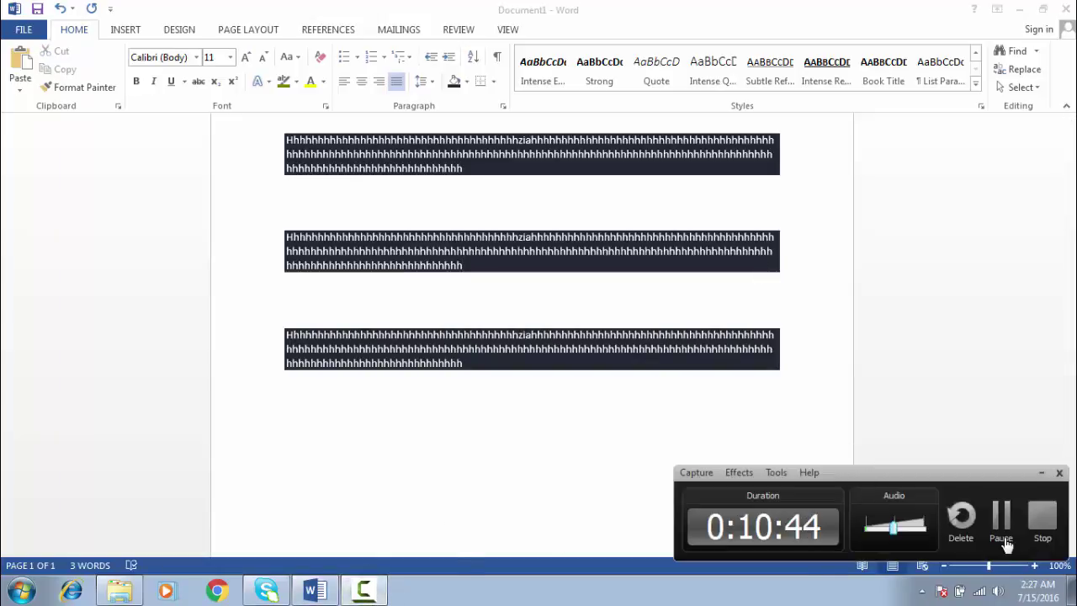